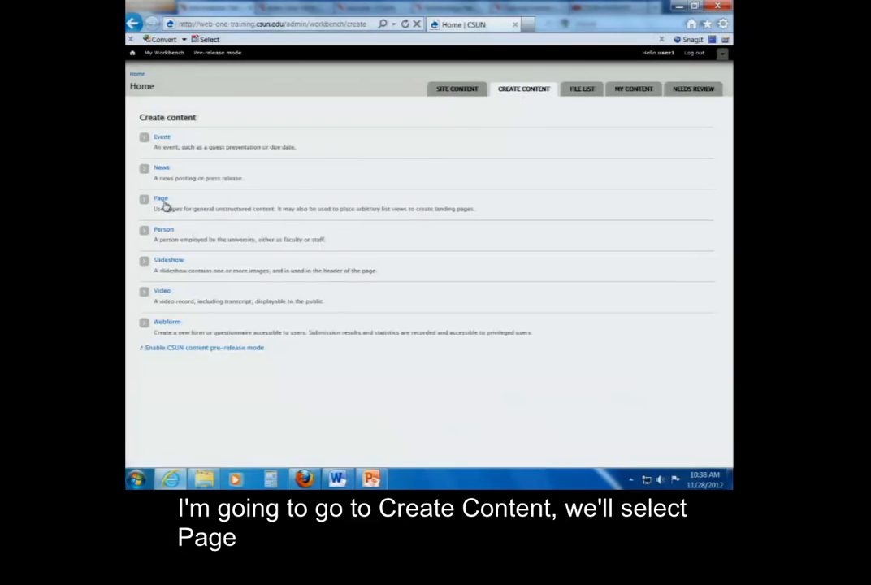
Start creating a new Page, and view the Web-One FAQs page in Firefox as an accordion-style example before returning to the form
click(162, 199)
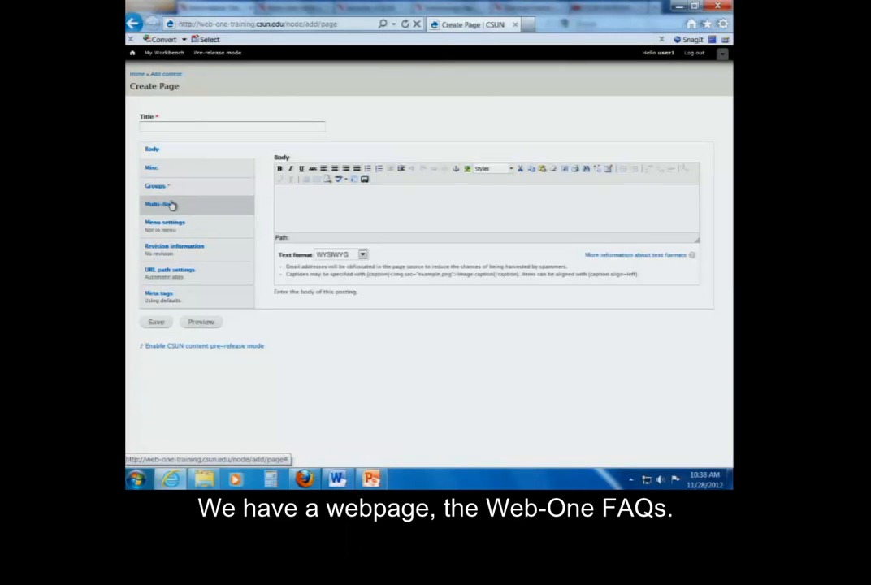
click(680, 6)
click(284, 8)
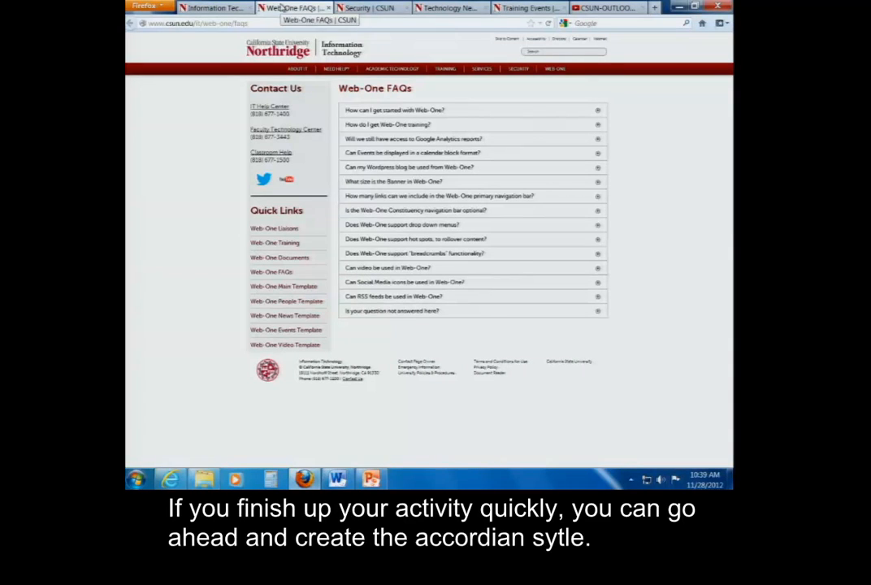
mouse_move(172, 480)
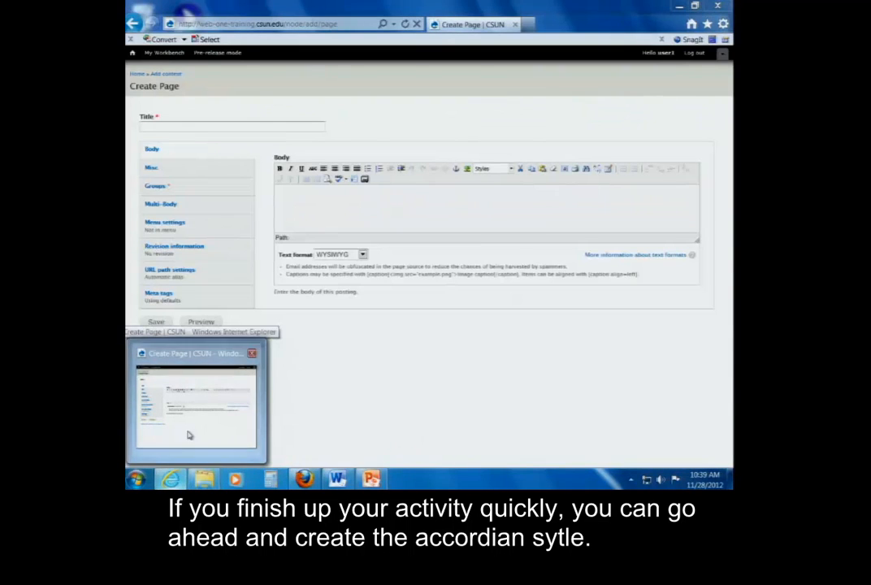
click(188, 435)
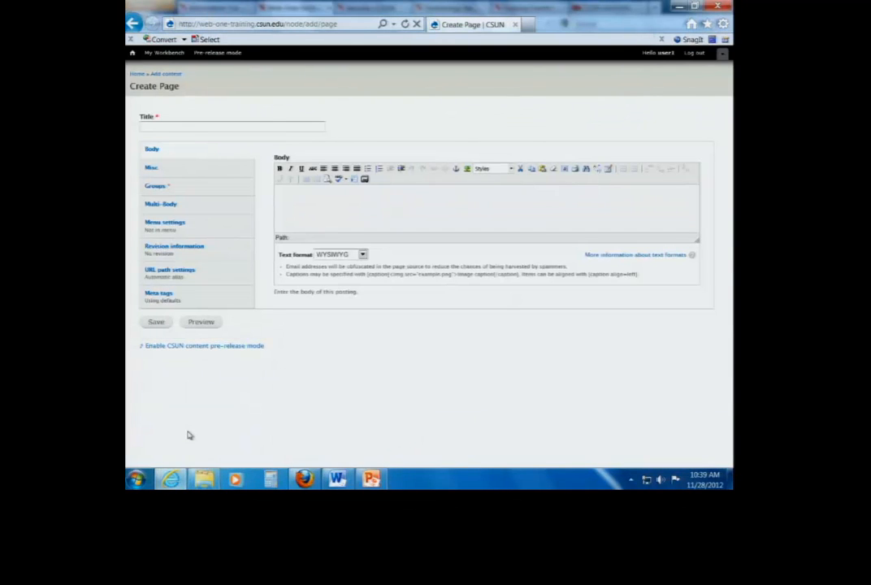
Title the page "CSUN Farm Animals" and make the Body editor taller
click(267, 129)
text(CSUN Farm Anim)
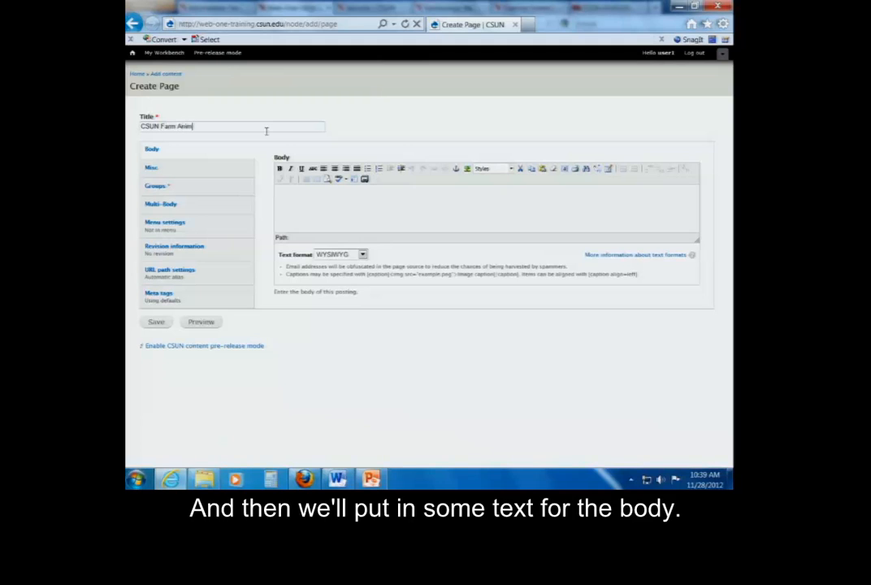
text(als)
click(331, 212)
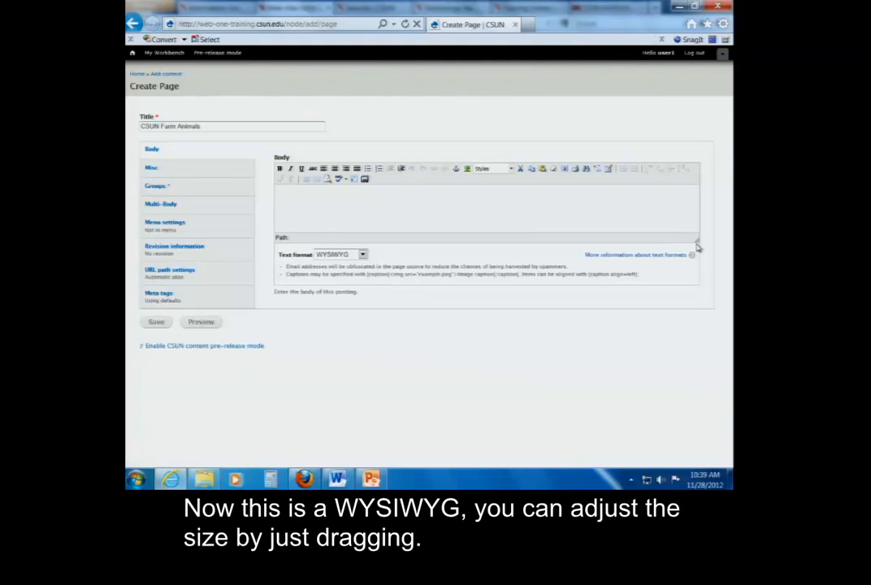
drag(697, 240, 696, 308)
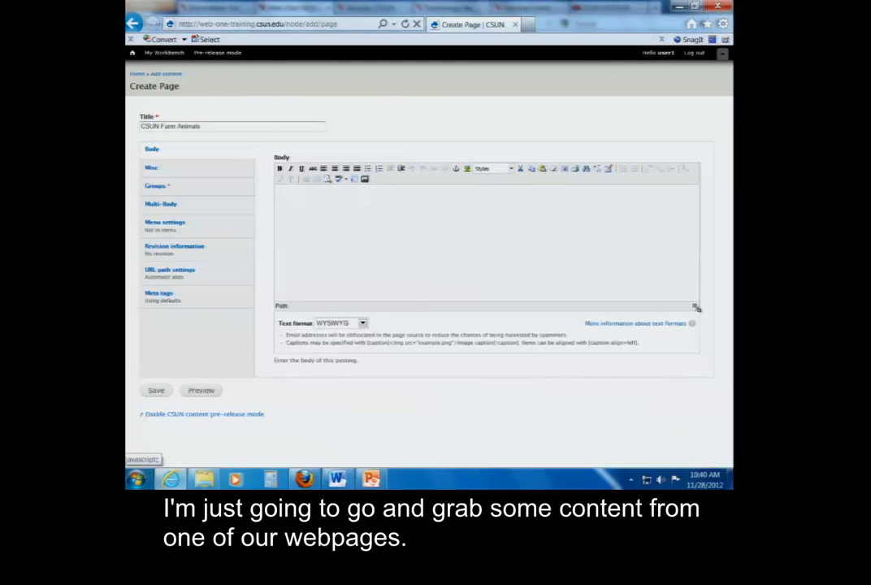
Copy the introductory Information Security paragraph from the Security page in Firefox into the new page's Body
click(679, 6)
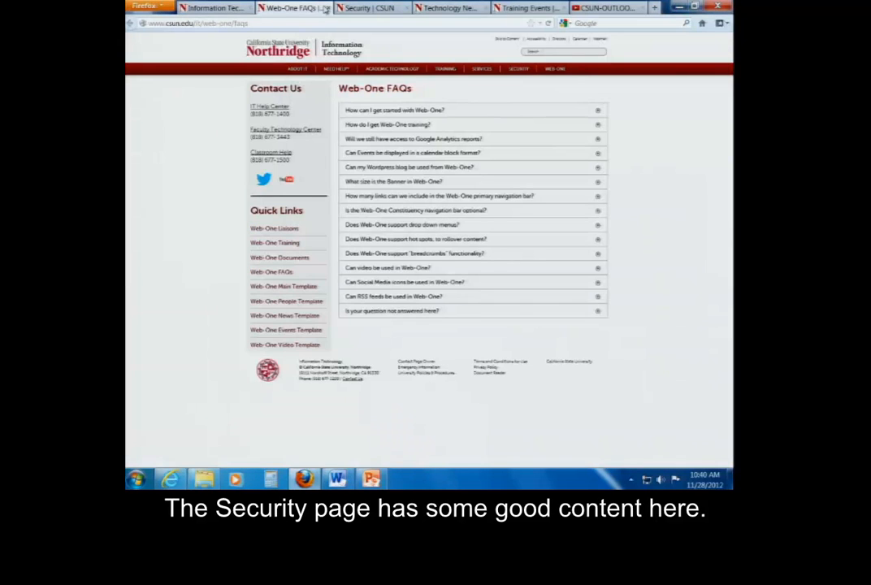
click(353, 8)
click(337, 153)
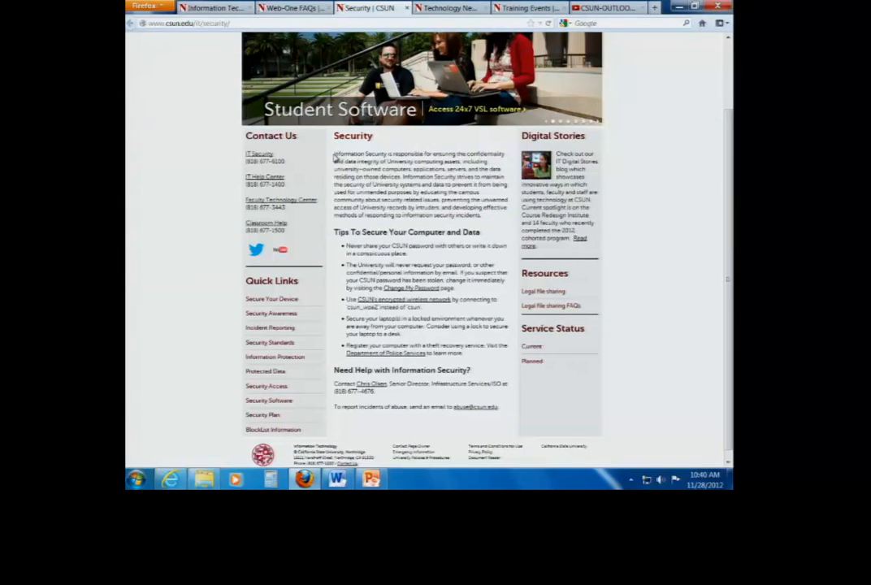
drag(336, 153, 490, 227)
key(ctrl+c)
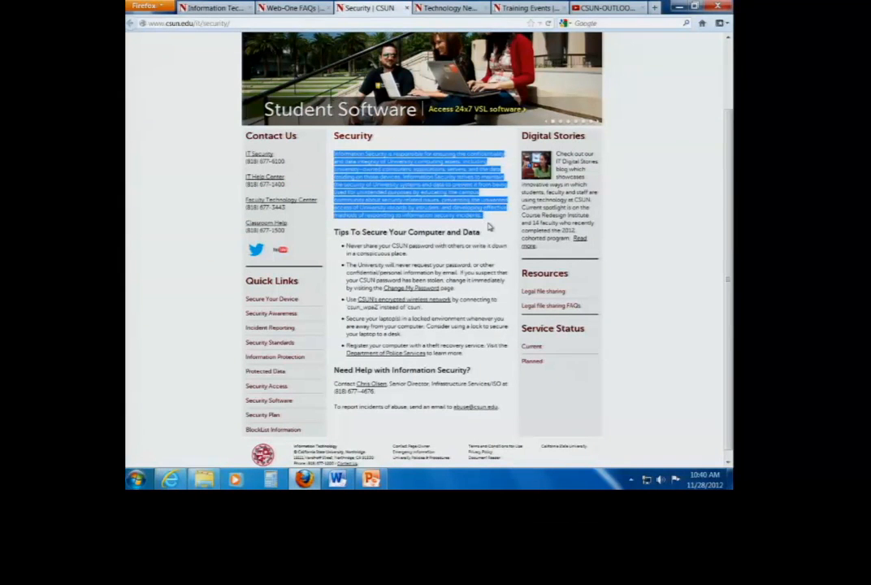
mouse_move(169, 480)
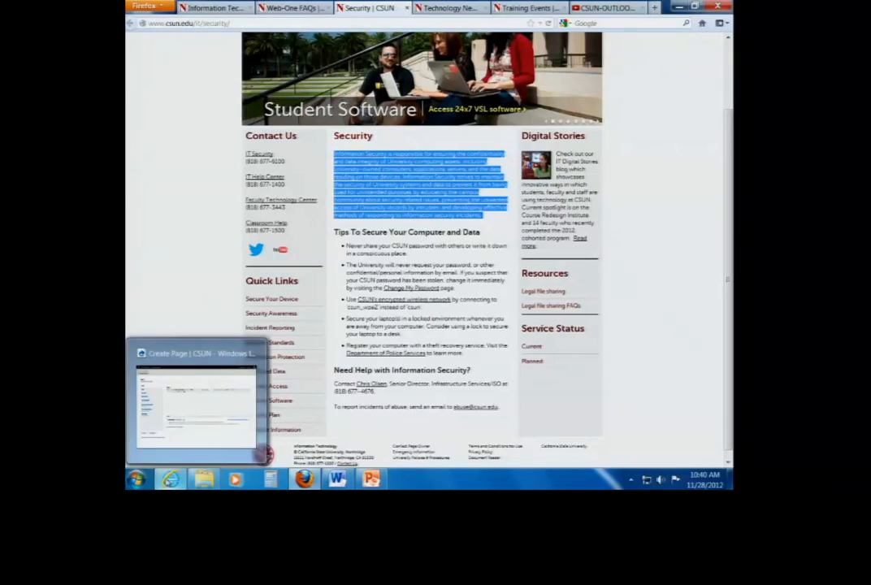
click(194, 423)
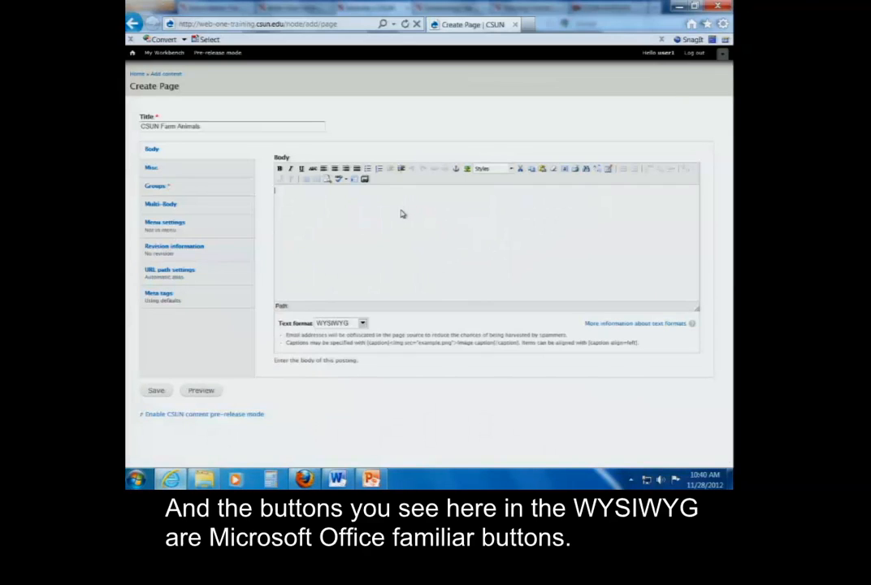
key(ctrl+v)
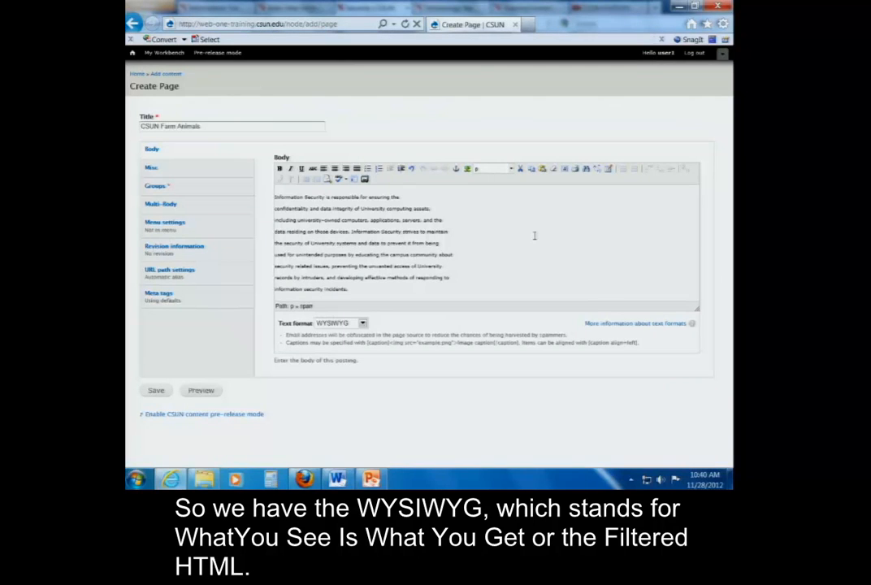
View the body's markup in the Filtered HTML text format, then return to WYSIWYG with an enlarged editor
click(363, 323)
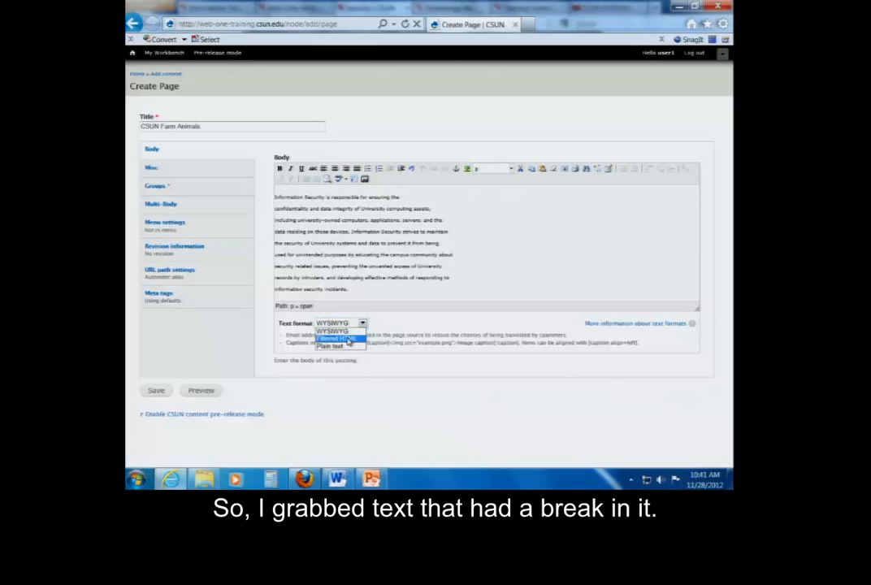
click(348, 339)
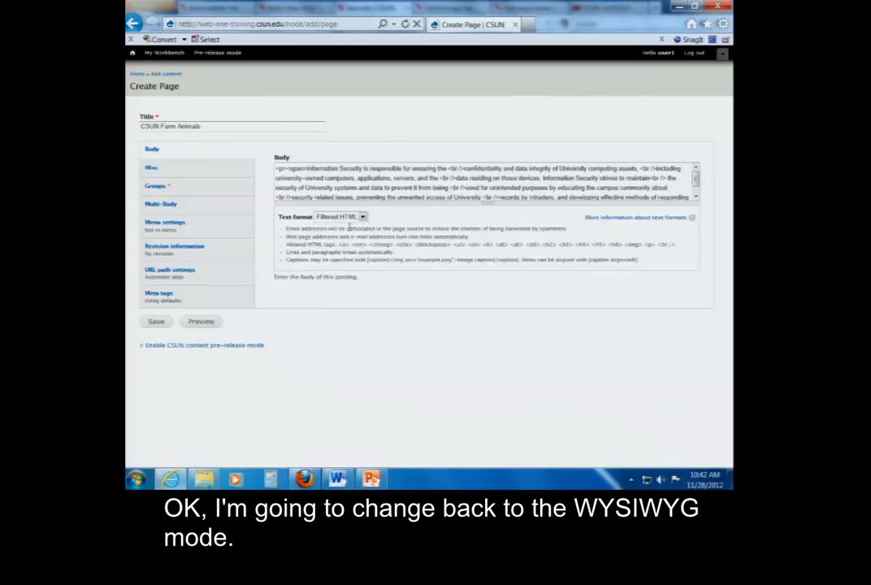
click(365, 218)
click(335, 241)
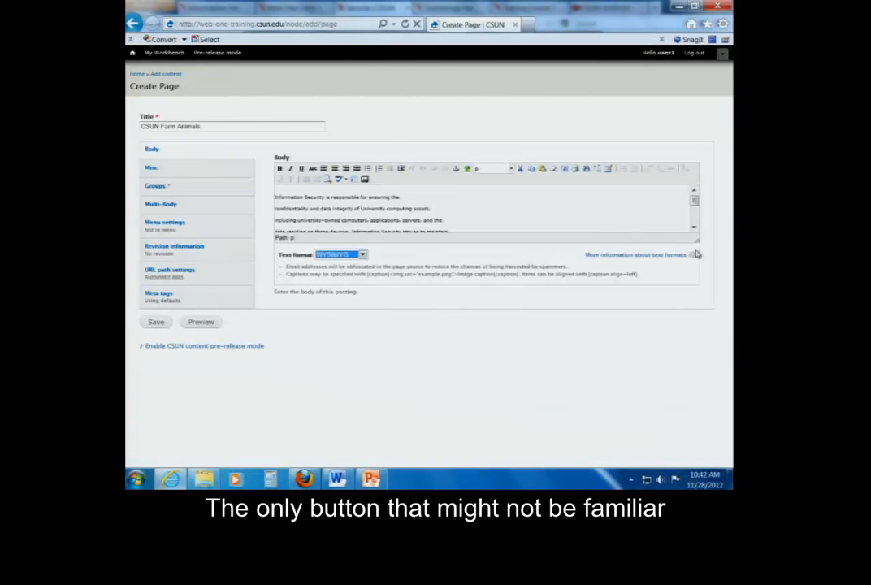
drag(693, 245, 695, 351)
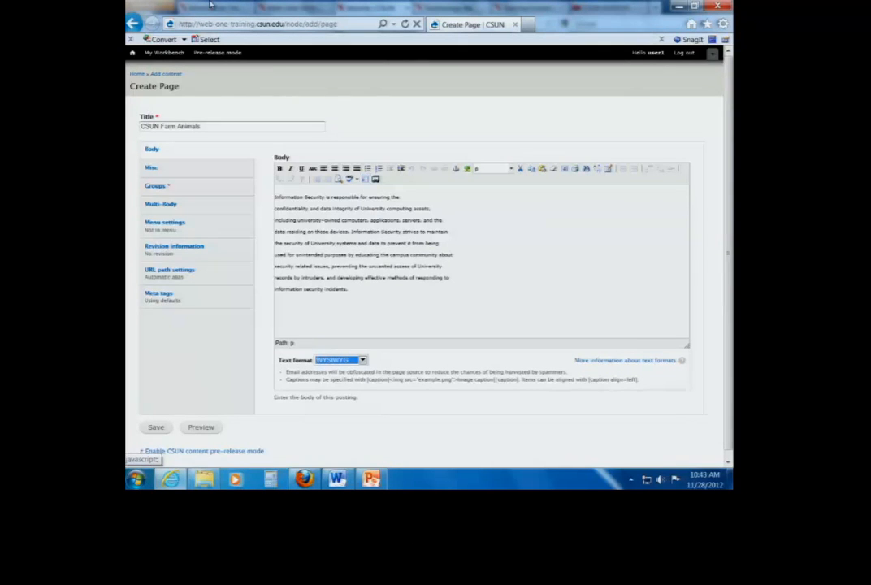
Check which predefined content templates can be inserted in the body, and close the template window without inserting any
click(367, 180)
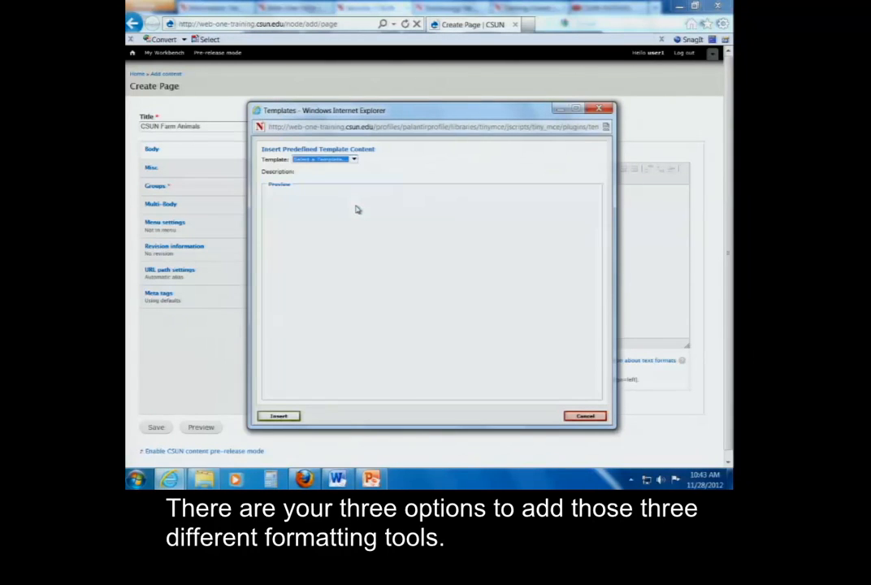
click(355, 161)
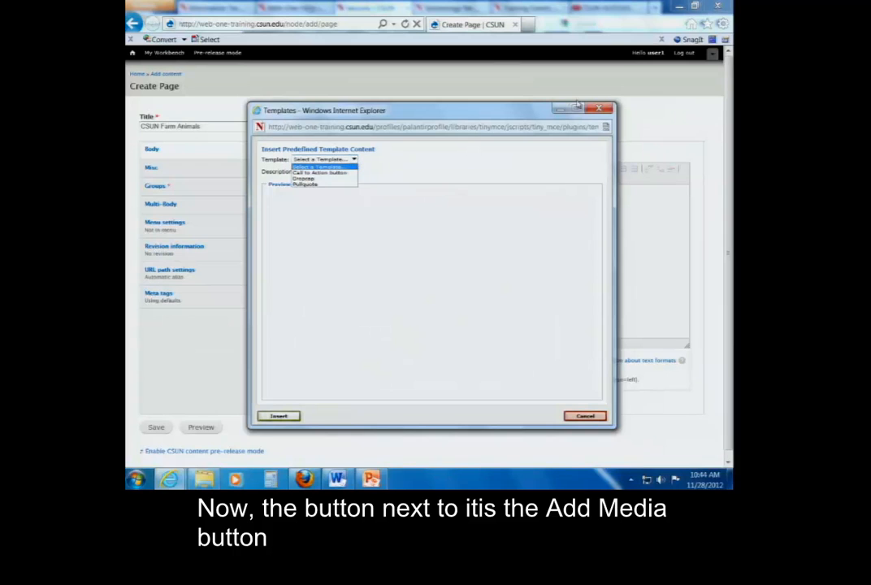
click(602, 109)
Upload the image 92x92 kitten.jpg from the removable disk as new media for the body and submit it
click(404, 286)
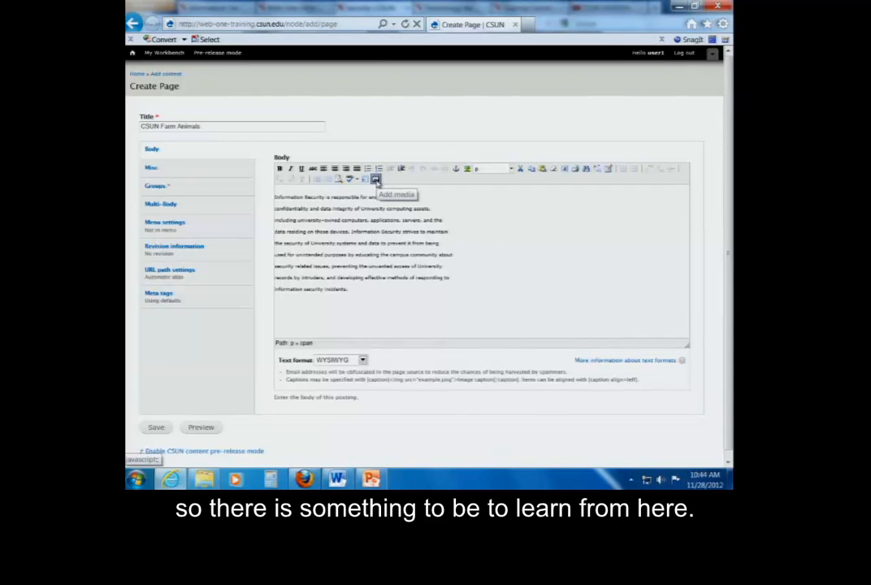
click(375, 180)
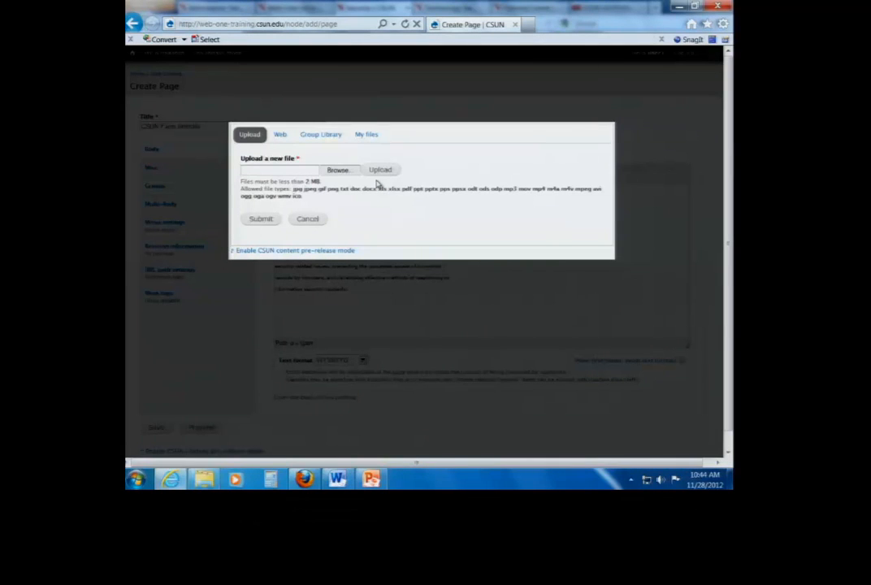
click(338, 170)
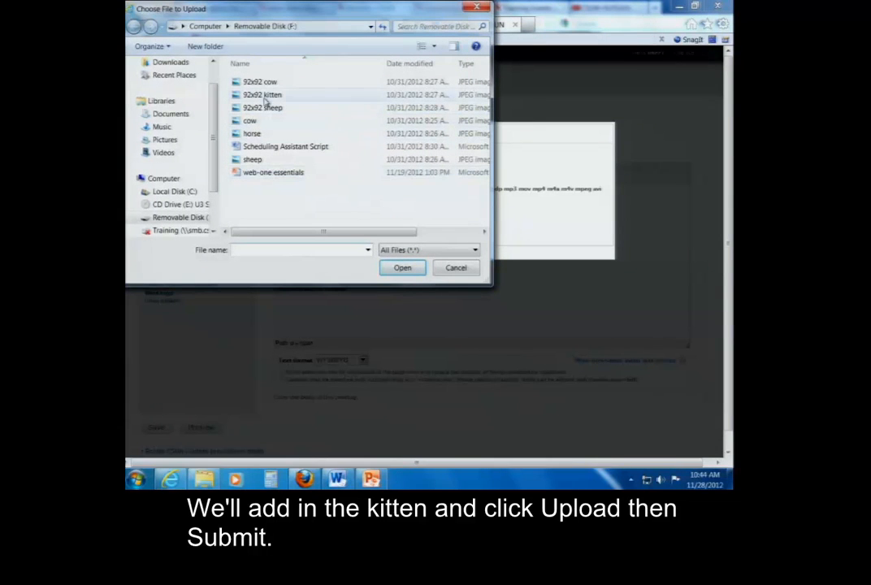
click(268, 95)
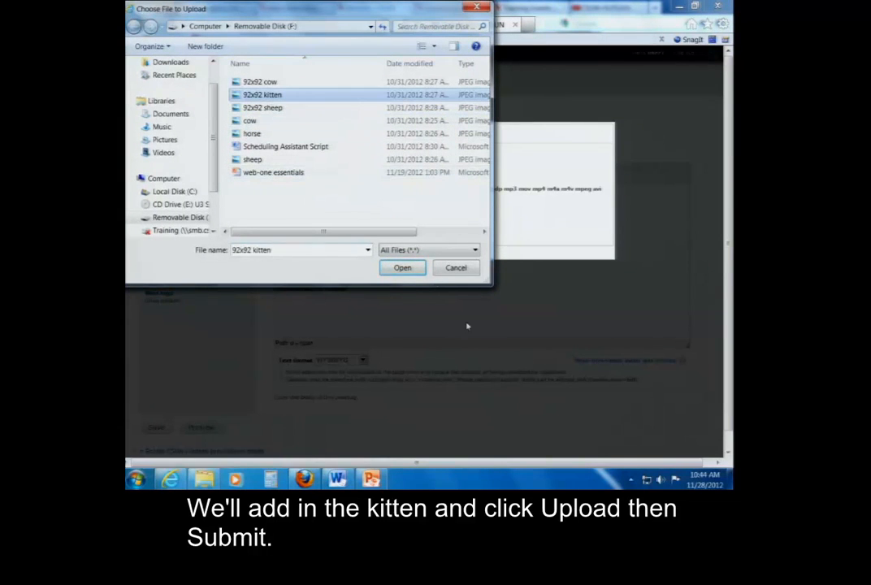
click(400, 268)
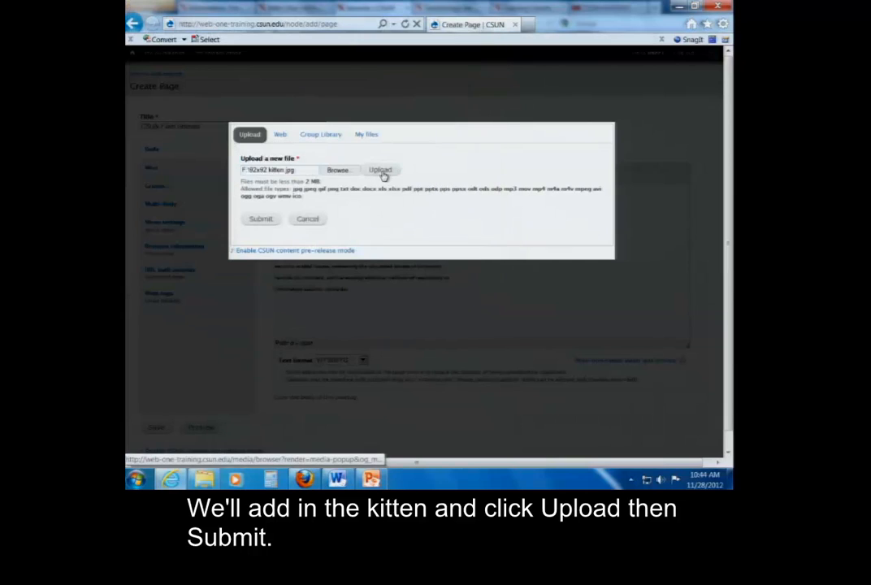
click(382, 172)
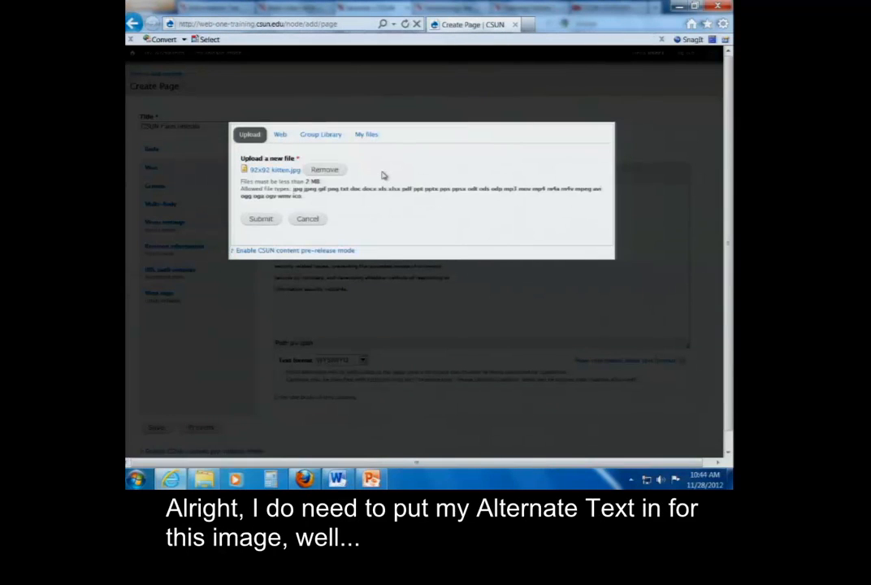
click(260, 220)
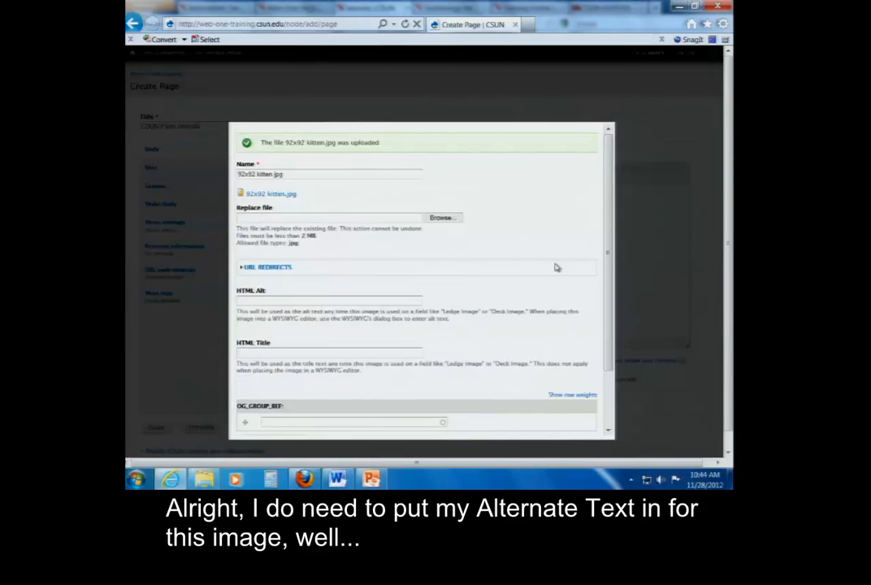
Set the kitten image's HTML Alt text to "Kitten jumping" and save the file details
scroll(609, 221, down, 1)
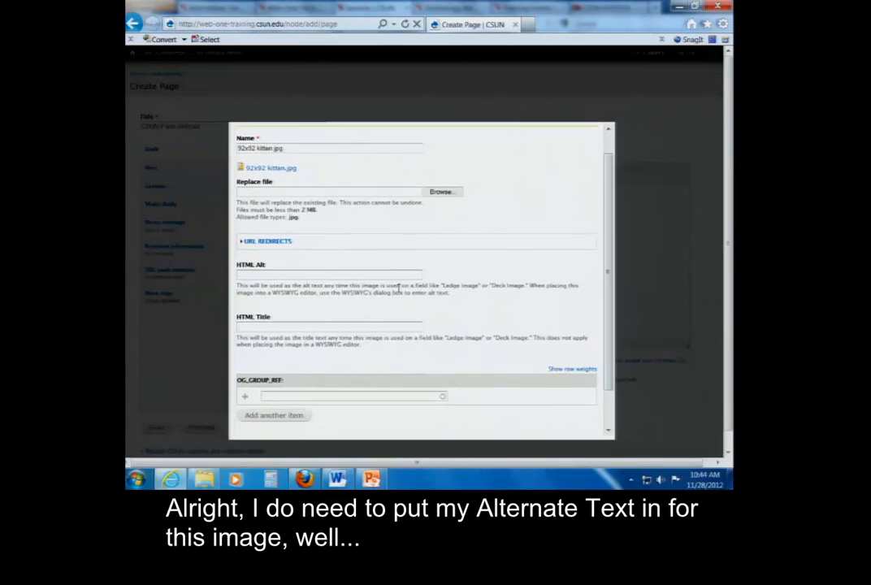
click(303, 274)
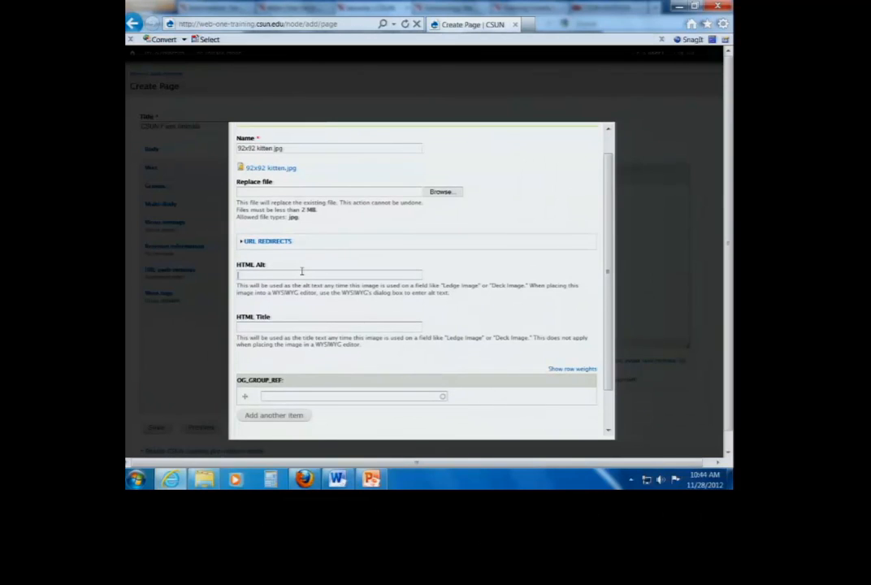
text(Kitten jumping)
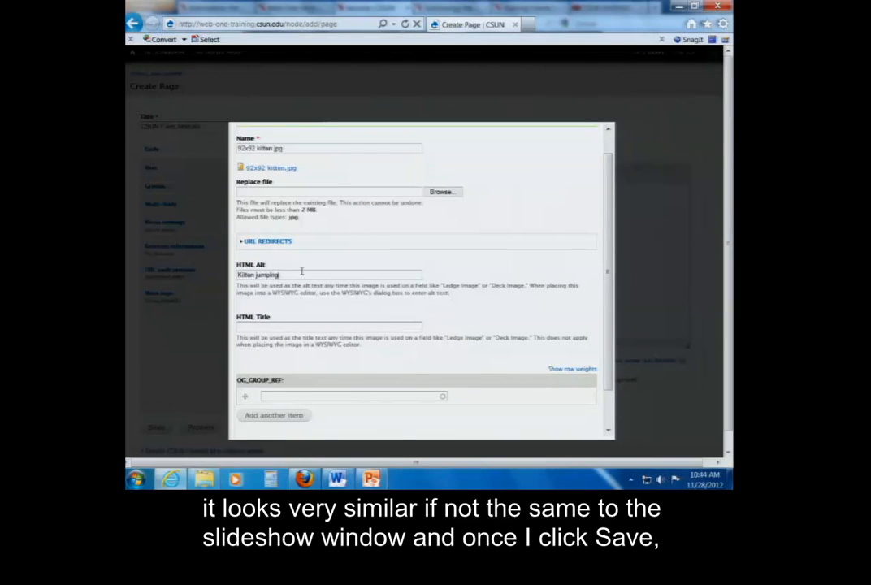
scroll(610, 328, down, 2)
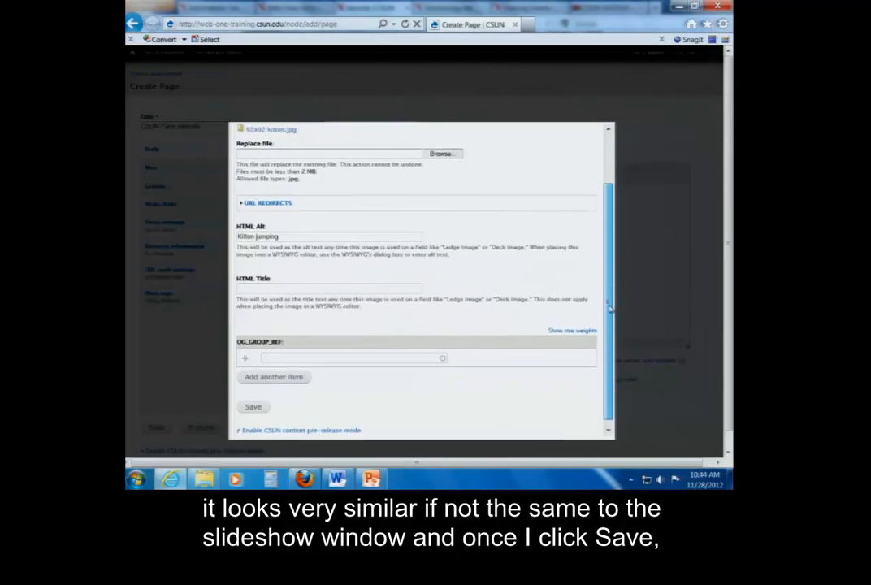
click(254, 401)
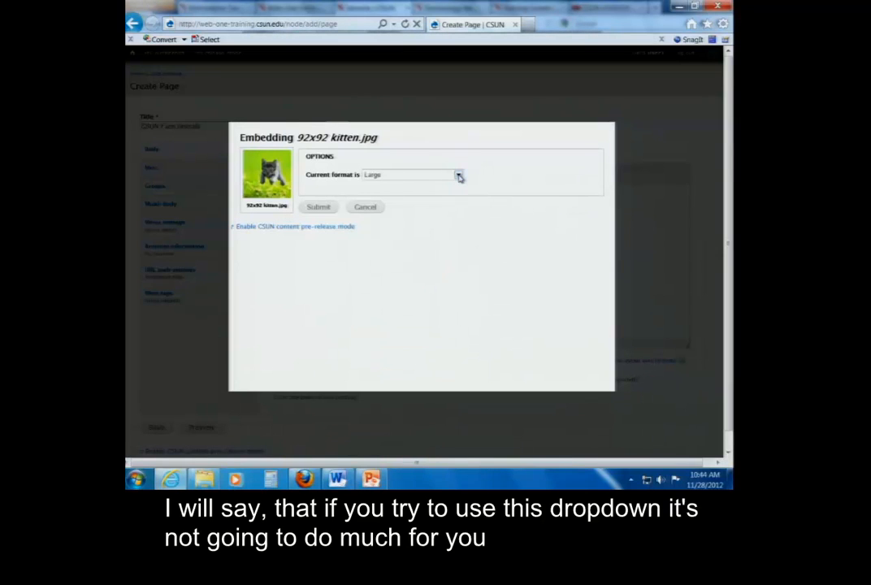
Embed the kitten image in the body text with the Large format and check its placement
click(459, 176)
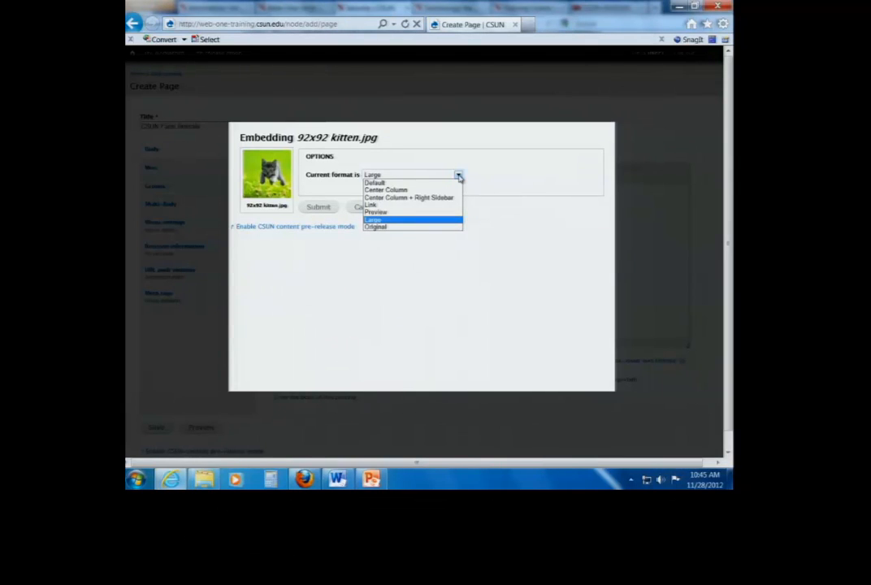
click(323, 210)
click(323, 210)
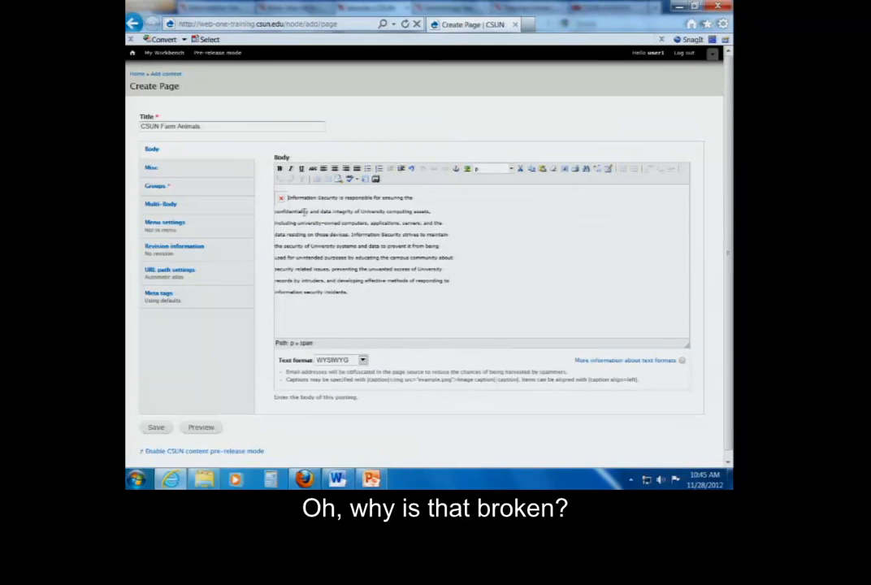
click(281, 199)
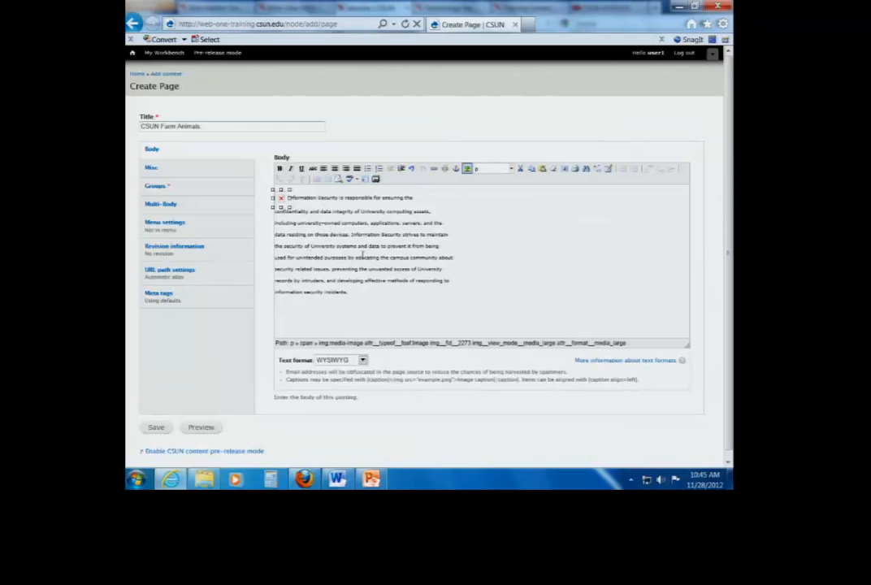
click(307, 210)
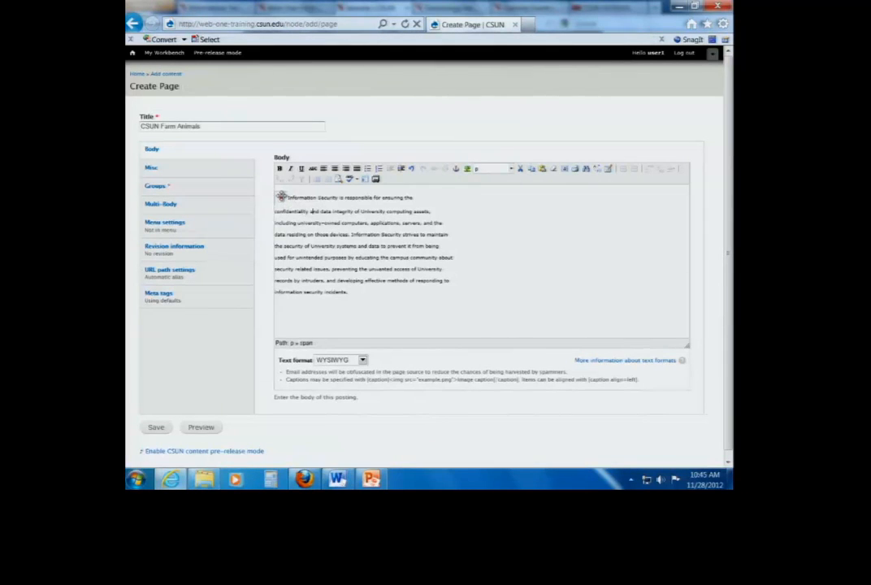
Upload the image 92x92 cow.jpg from the removable disk as new media for the body
click(281, 198)
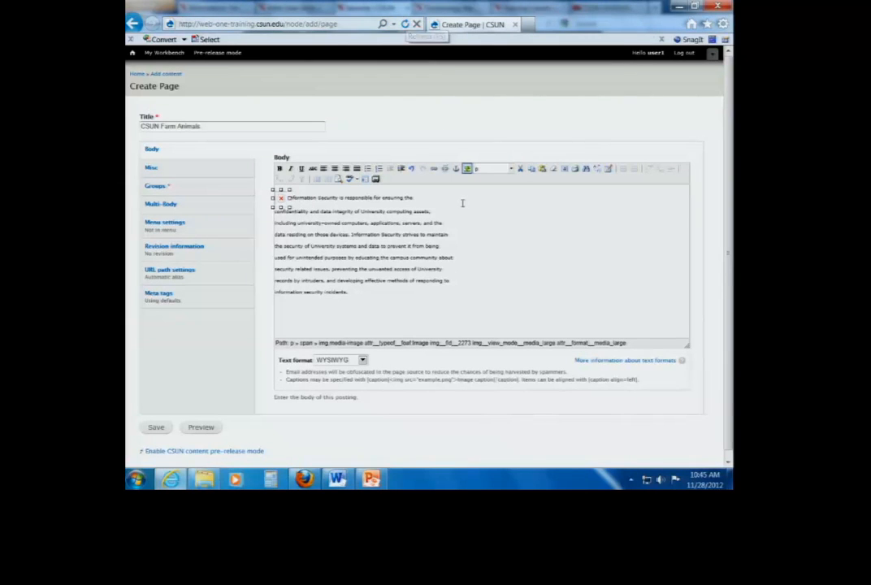
click(363, 290)
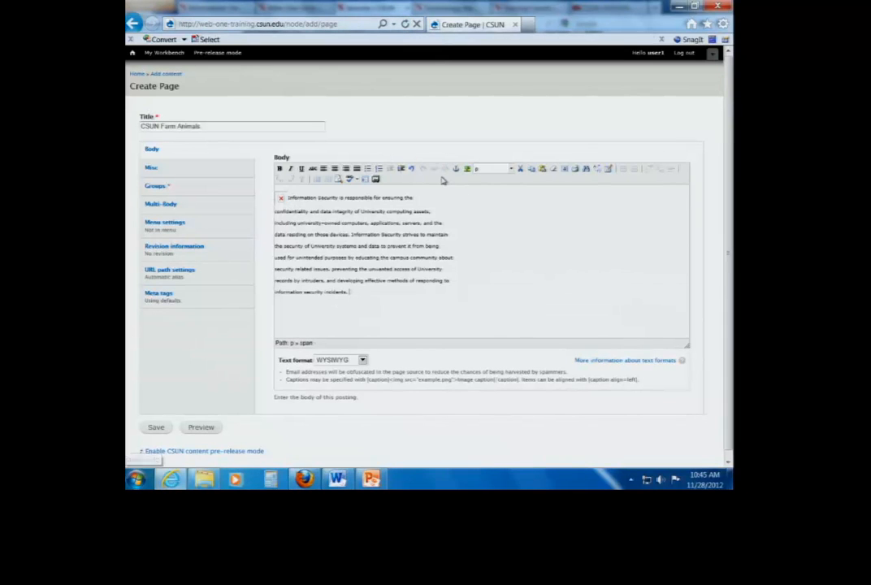
click(375, 179)
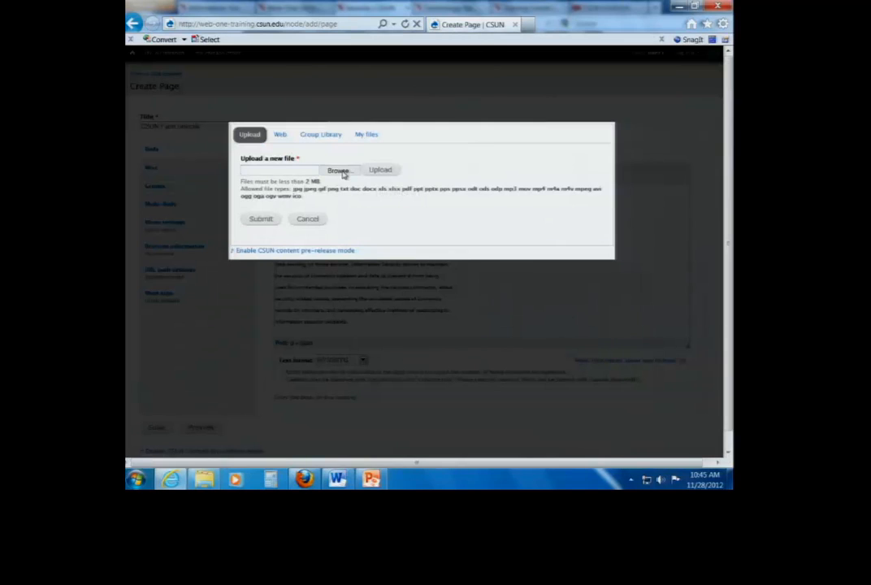
click(338, 171)
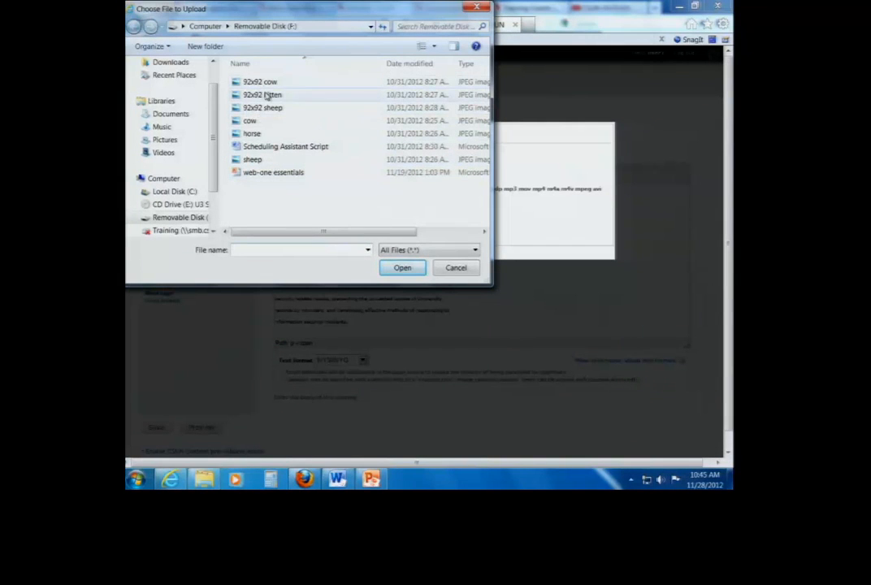
click(281, 108)
click(258, 82)
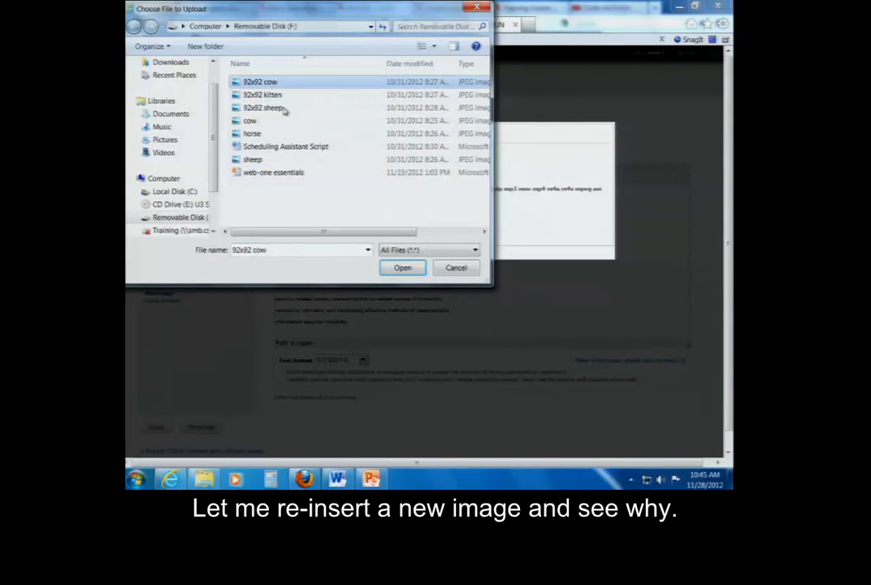
click(404, 268)
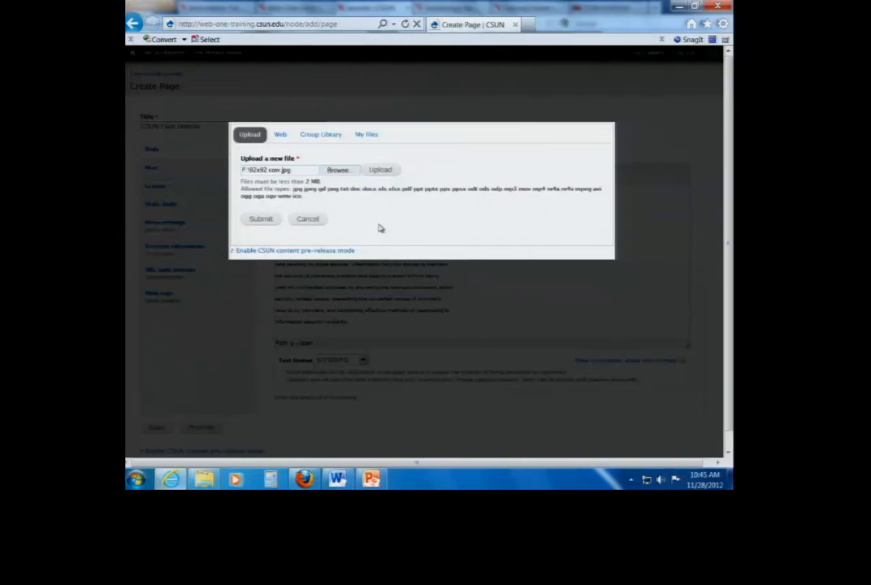
click(381, 170)
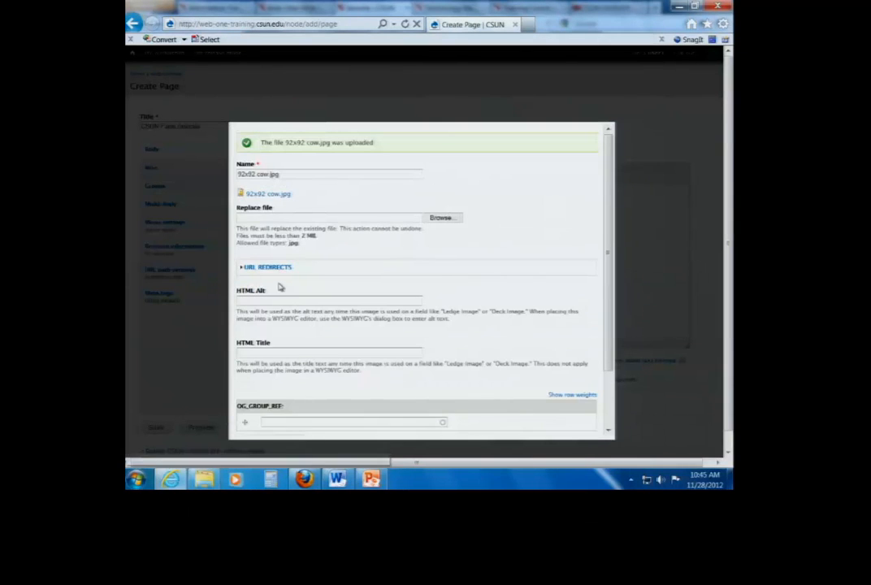
Set the cow image's HTML Alt text to "Cow", save it and embed the image in the body with the Large format
click(278, 301)
text(Cow)
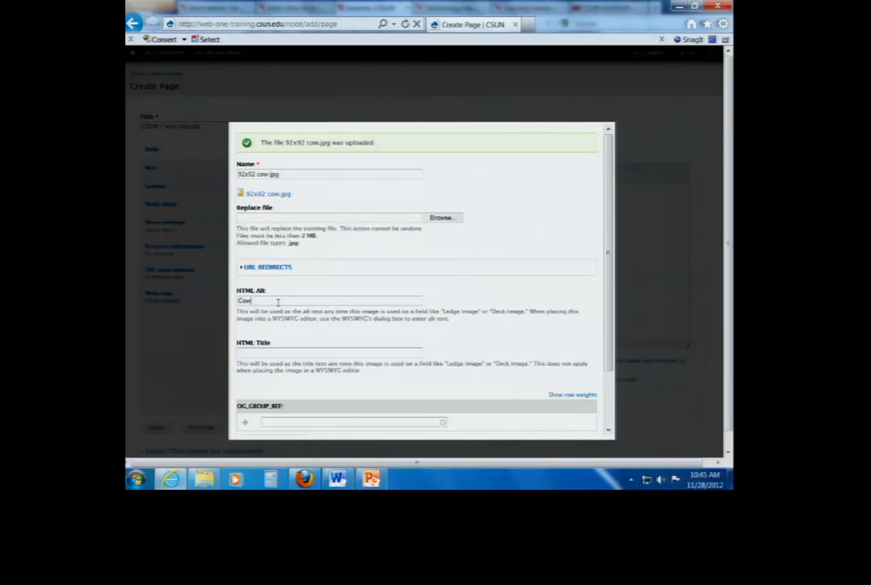
drag(608, 358, 608, 414)
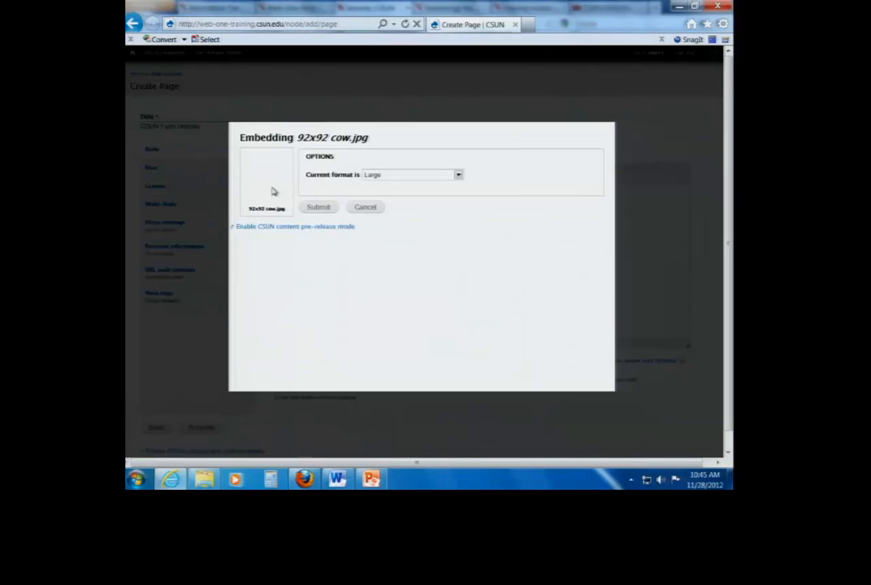
click(318, 208)
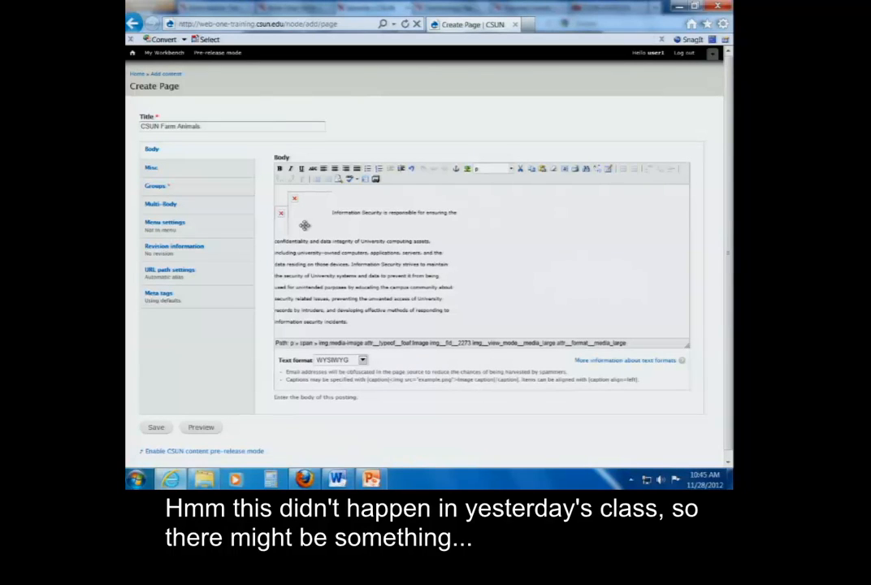
Embed Koala.jpg from the Group Library in the body with the Large format
click(305, 225)
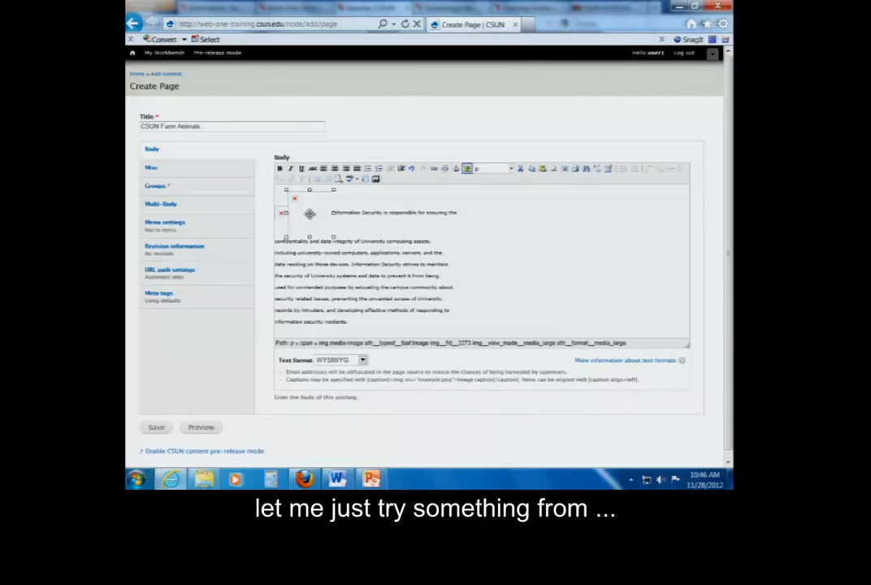
click(353, 227)
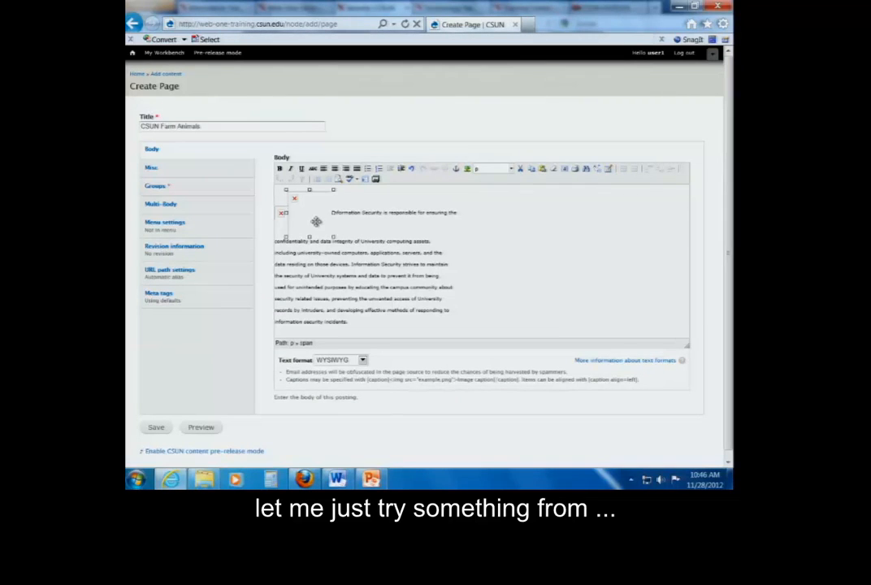
click(315, 223)
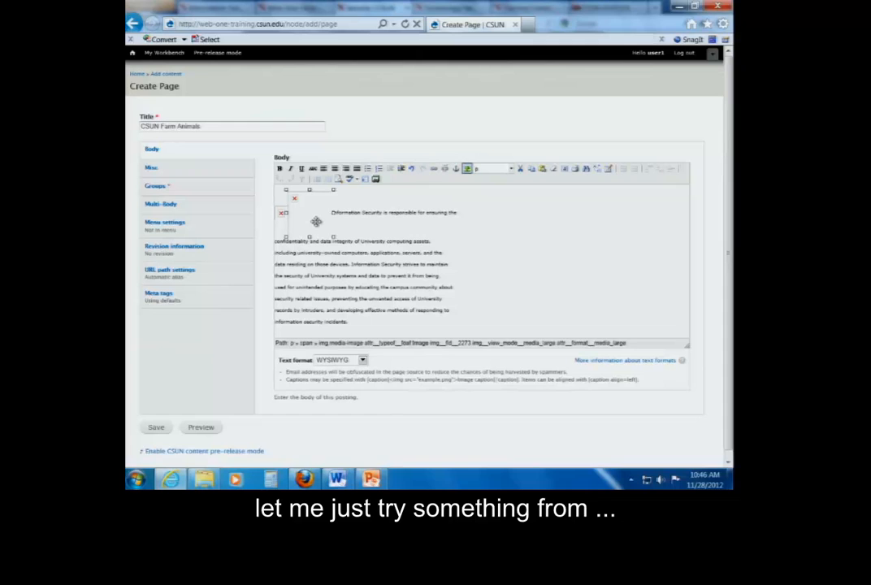
click(376, 180)
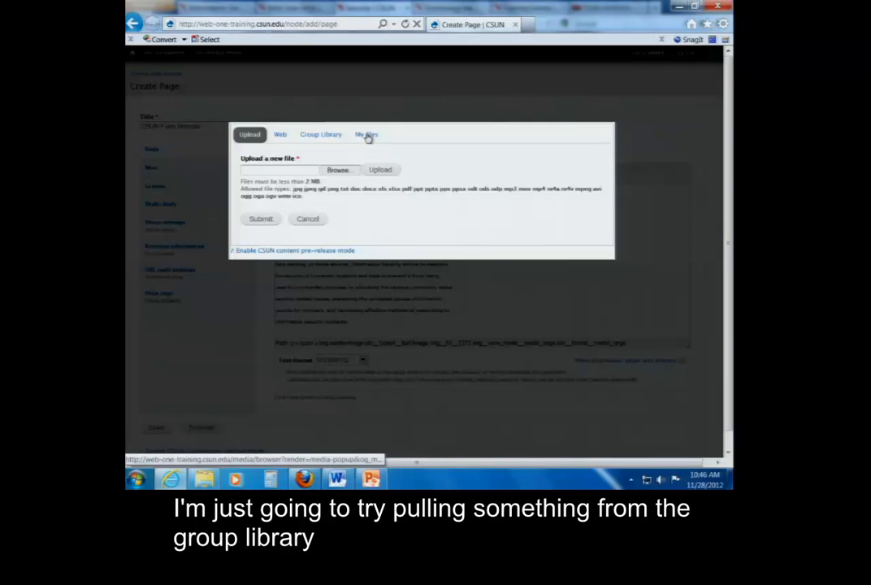
click(315, 136)
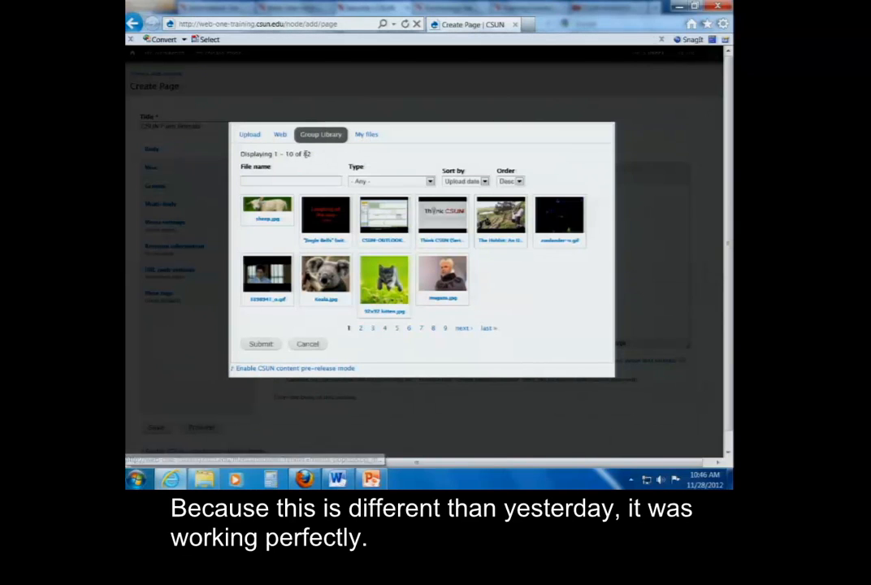
click(326, 276)
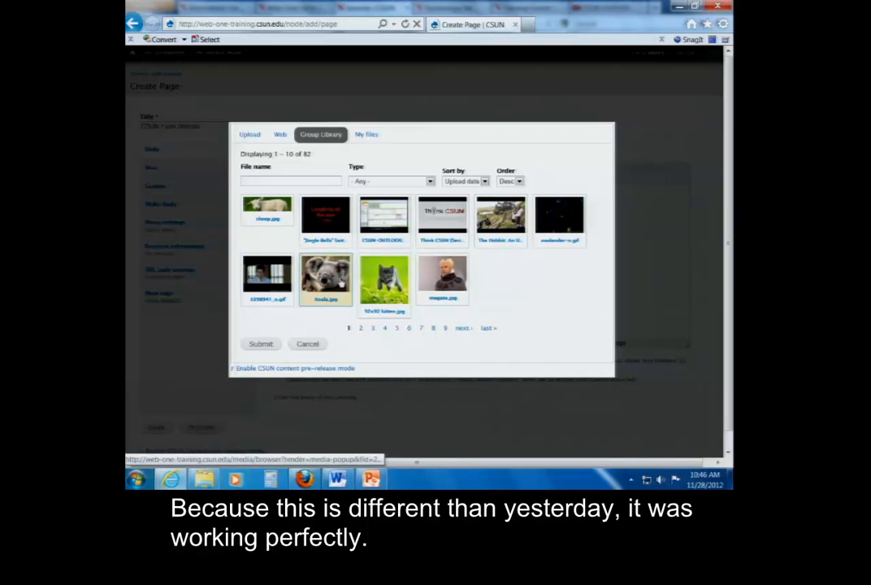
click(260, 344)
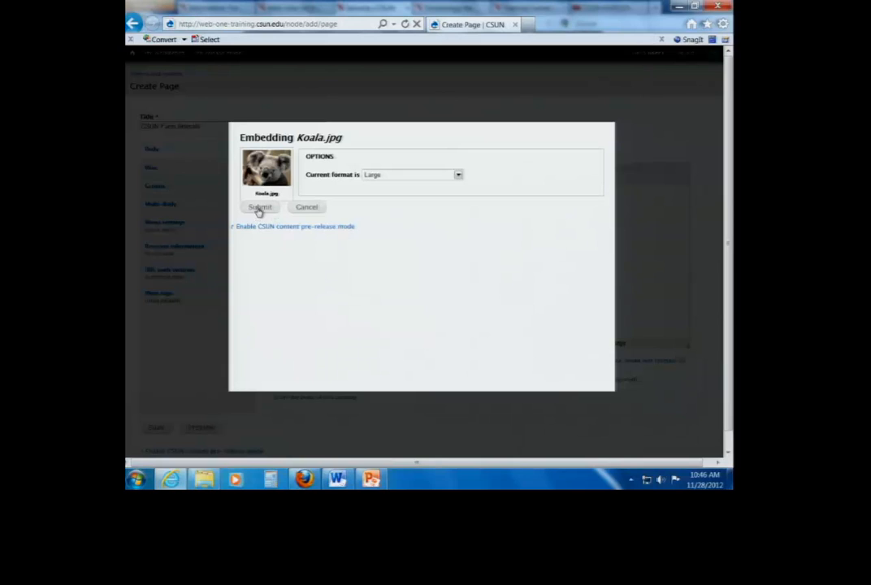
click(259, 208)
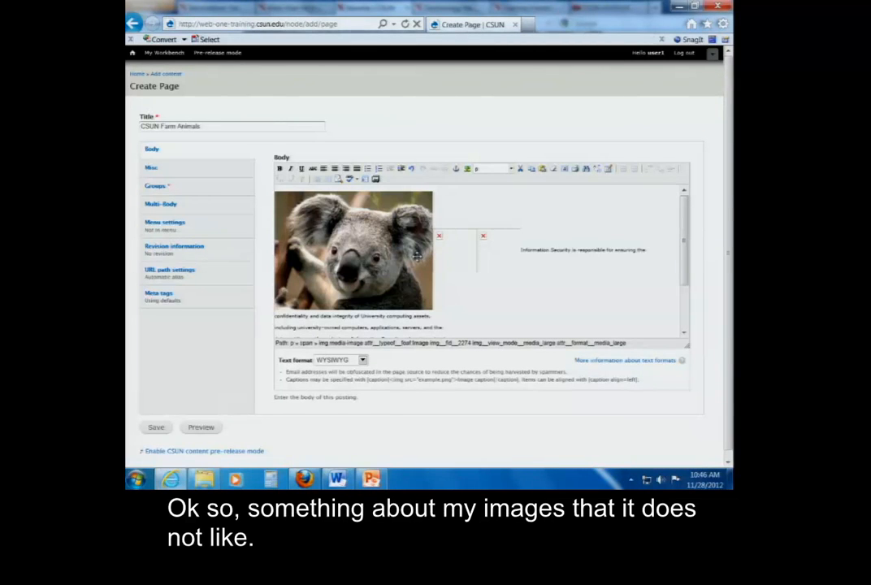
Delete the two broken kitten and cow images beside the koala picture in the body
click(454, 251)
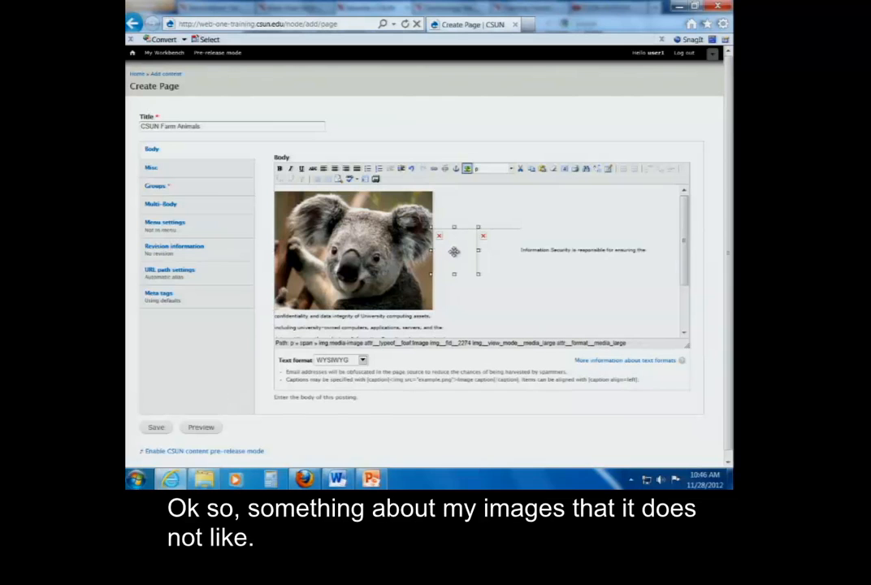
key(Delete)
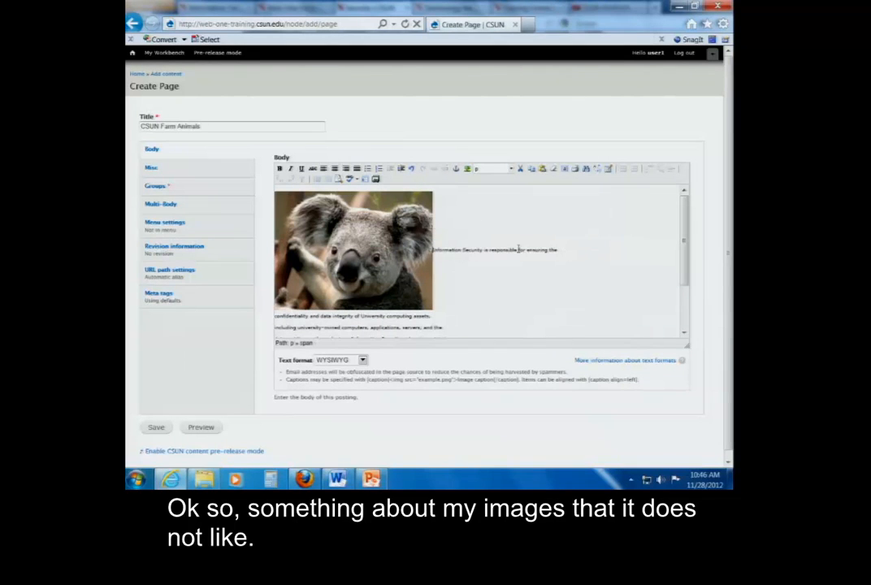
mouse_move(686, 247)
mouse_down()
mouse_move(686, 267)
mouse_move(687, 254)
mouse_up()
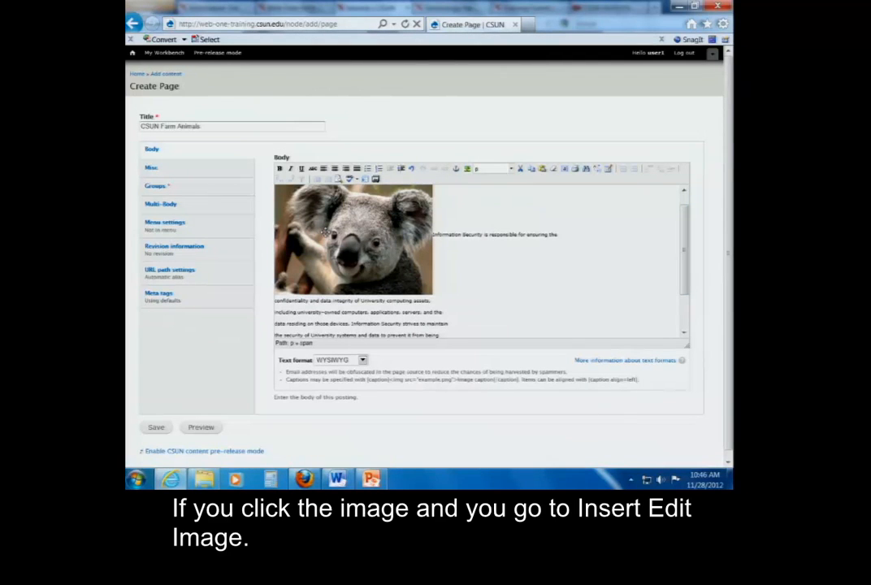
Set the koala image's alignment to Middle and update it without an image description
click(324, 232)
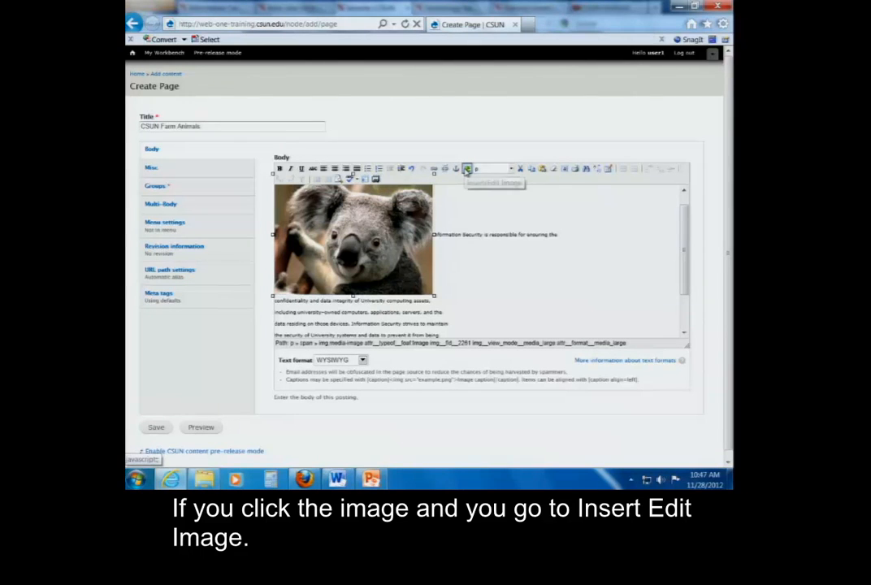
click(467, 168)
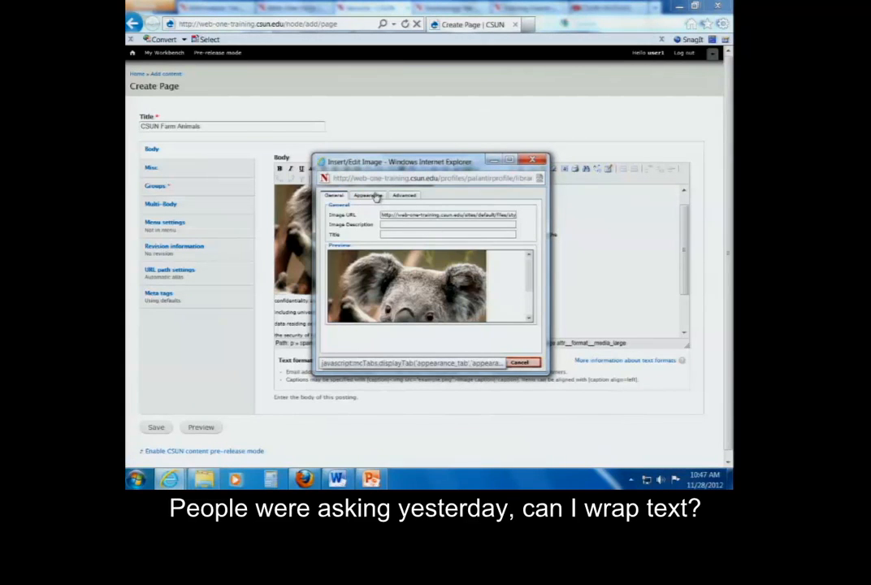
click(378, 198)
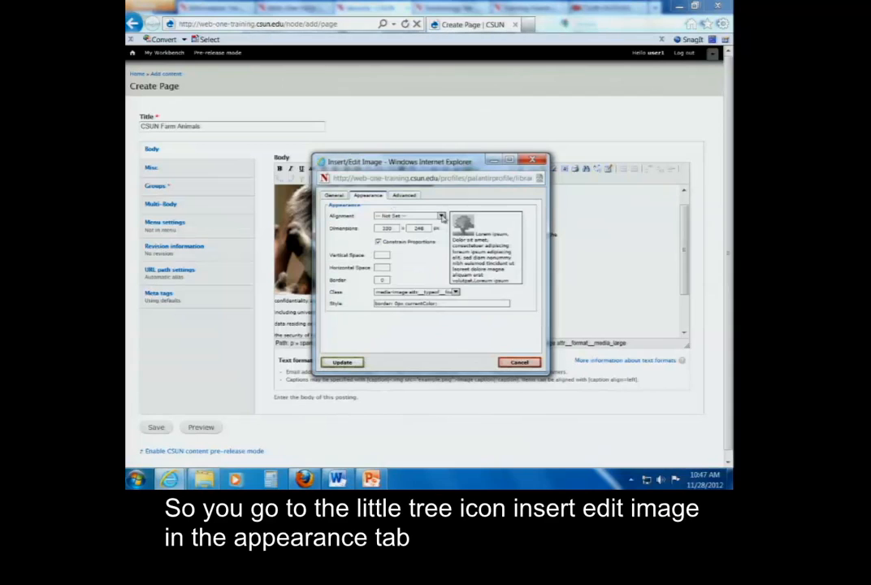
click(441, 217)
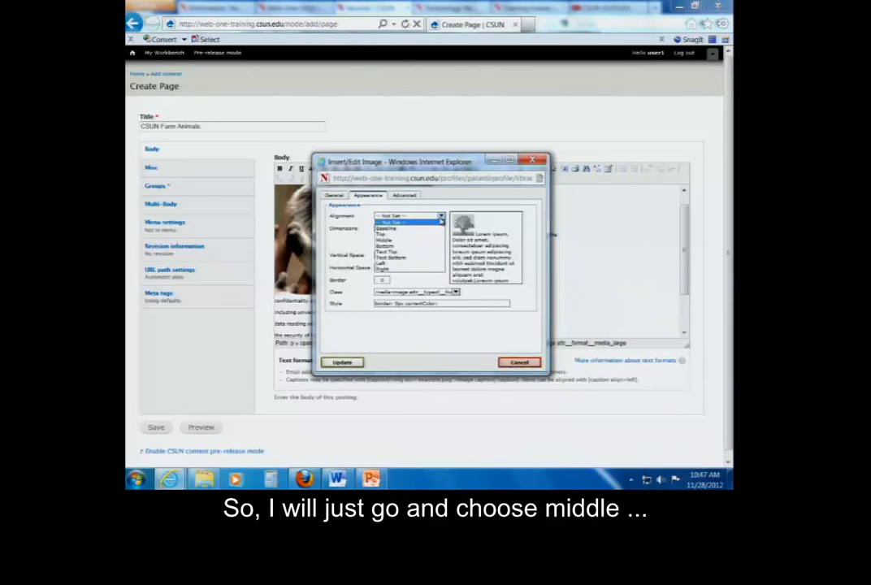
click(386, 240)
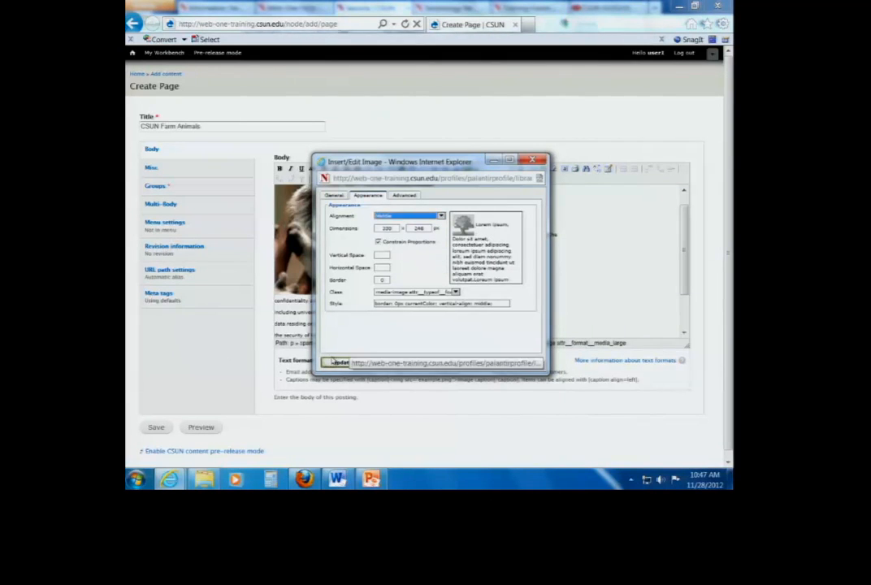
click(341, 363)
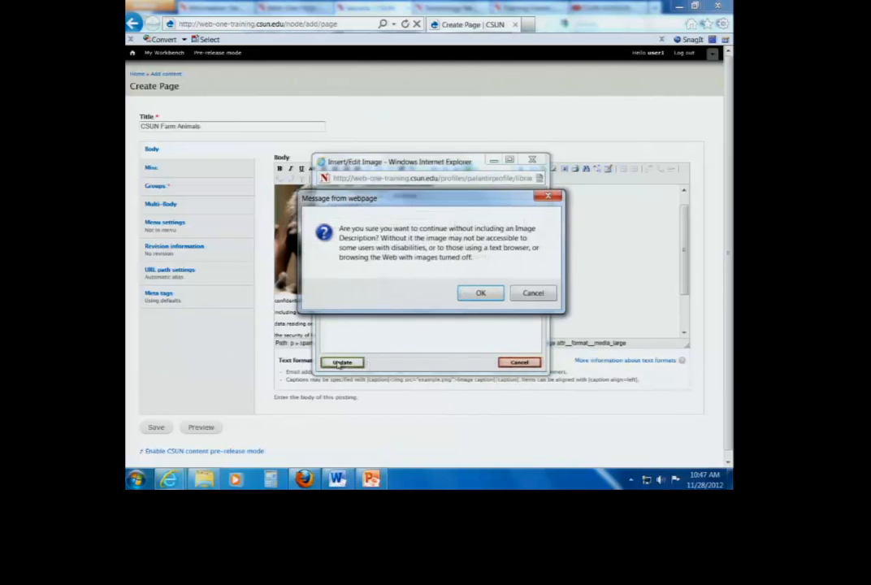
click(481, 294)
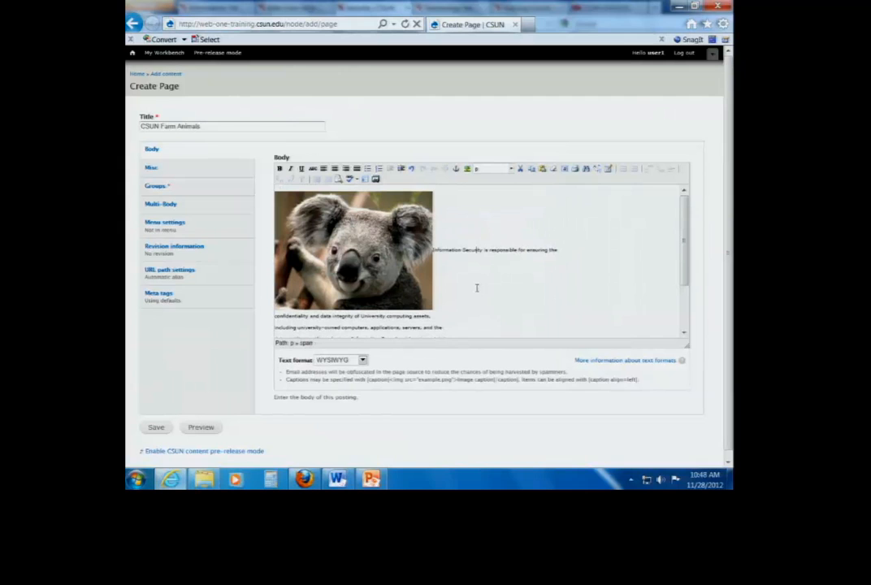
Check the body content and set the page's banner slideshow to Animal Slideshow
scroll(680, 308, down, 3)
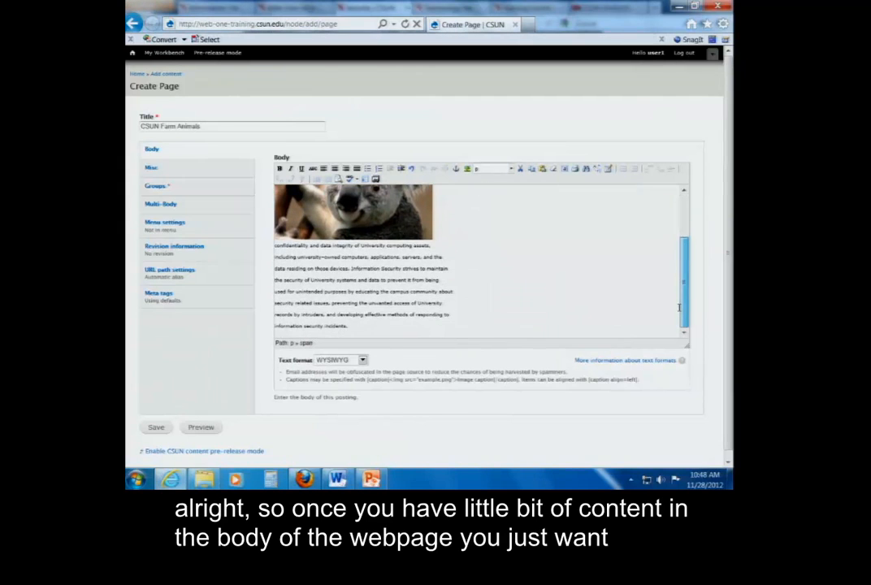
scroll(680, 307, up, 3)
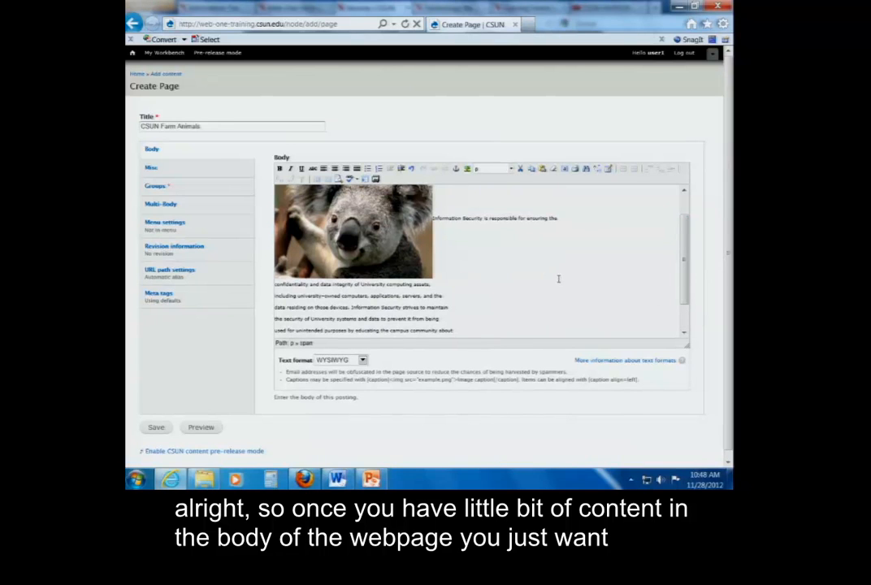
click(153, 171)
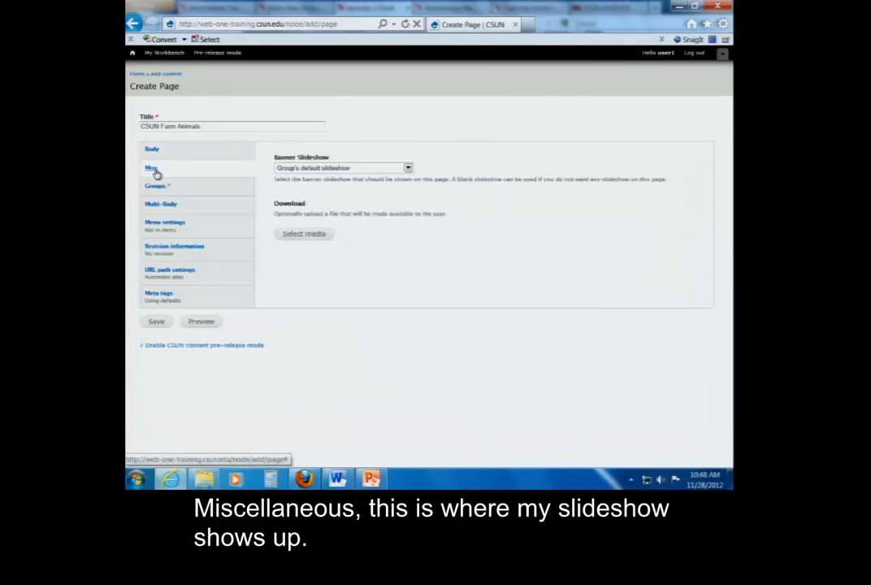
click(409, 168)
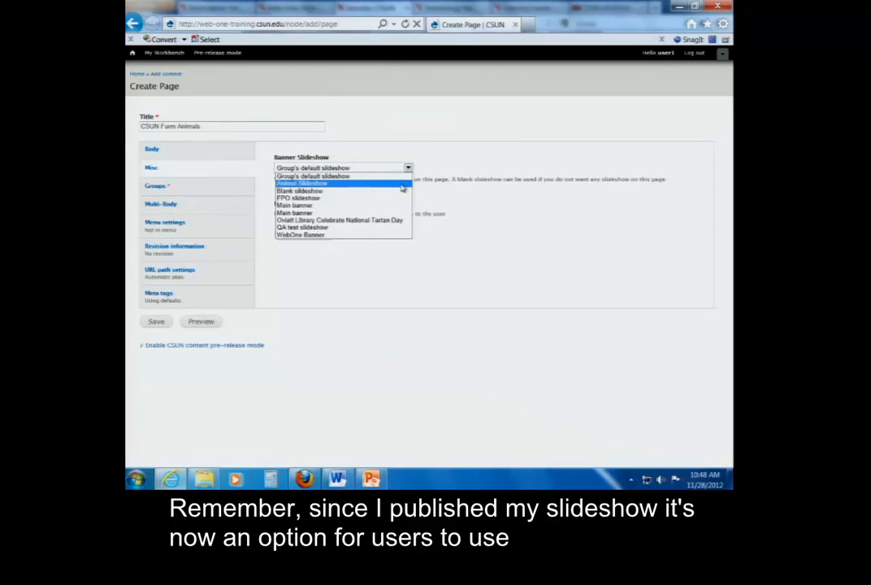
click(303, 184)
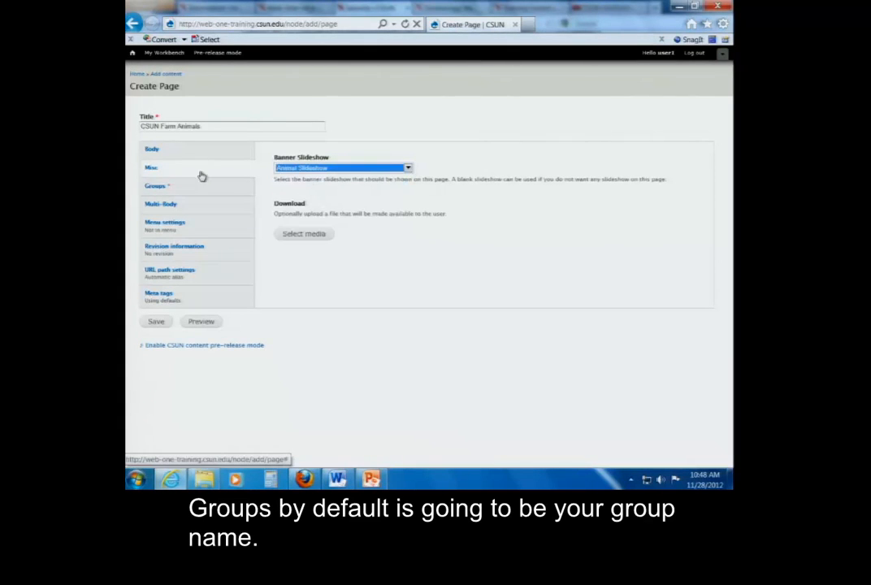
Check the page's Groups audience and open the Multi-Body section
click(183, 192)
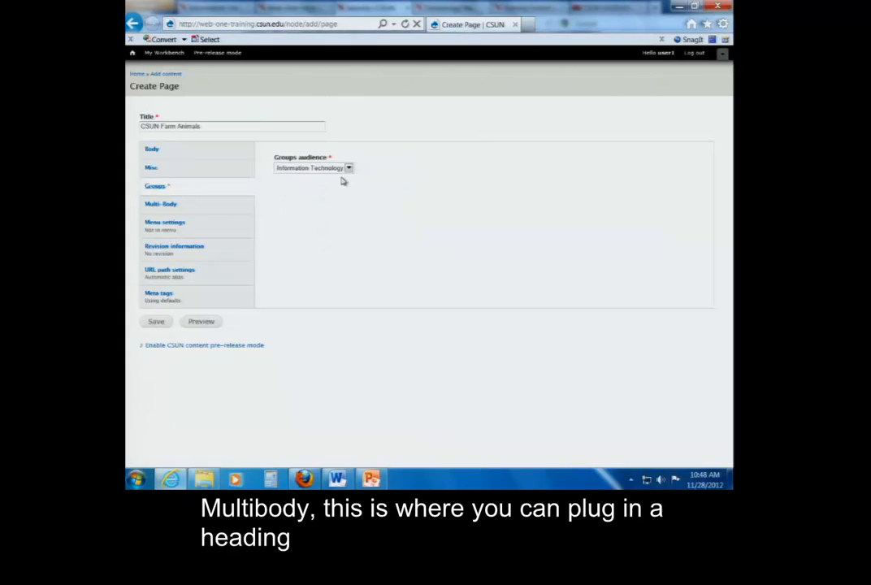
click(215, 209)
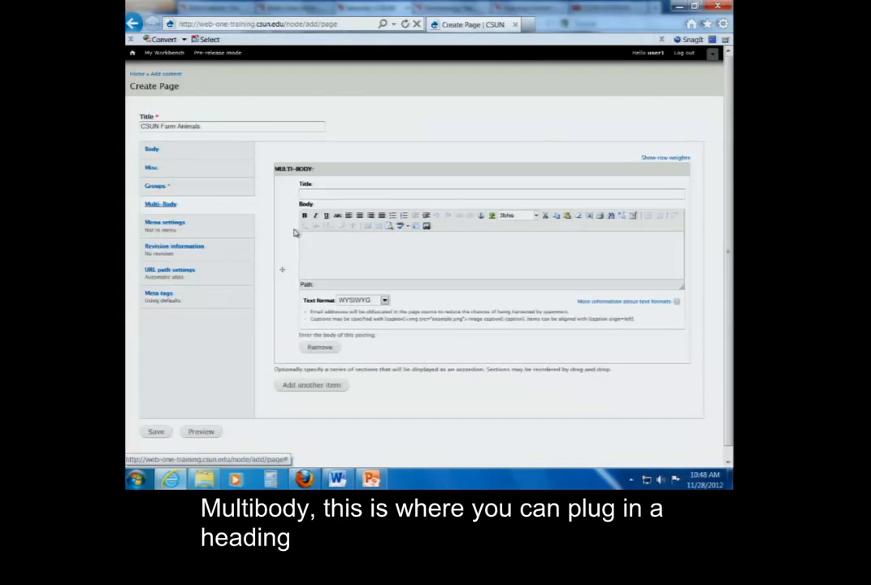
Title the multi-body section "Contact Us for Fundraising"
click(343, 192)
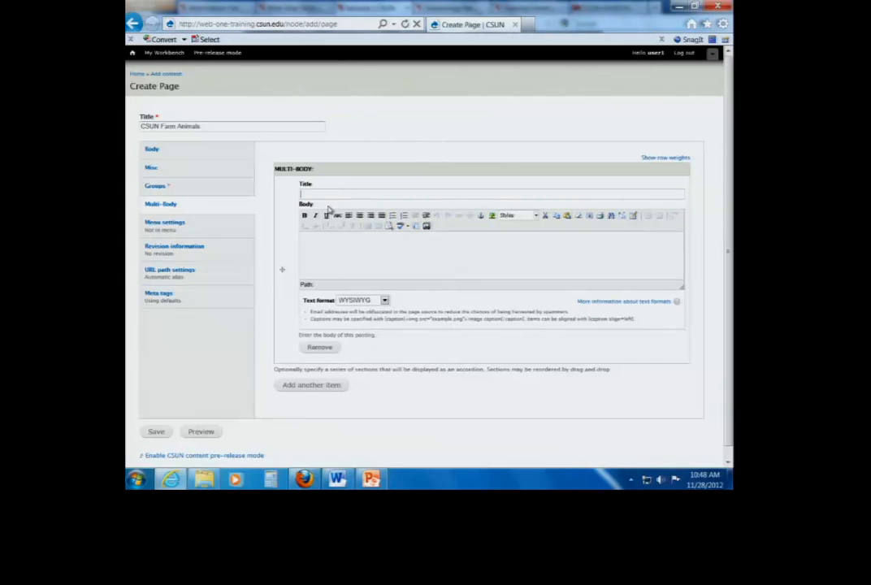
text(Contact Us for Fundraising)
Fill the multi-body section's body with the separate lines Phone, Email and Website
click(331, 240)
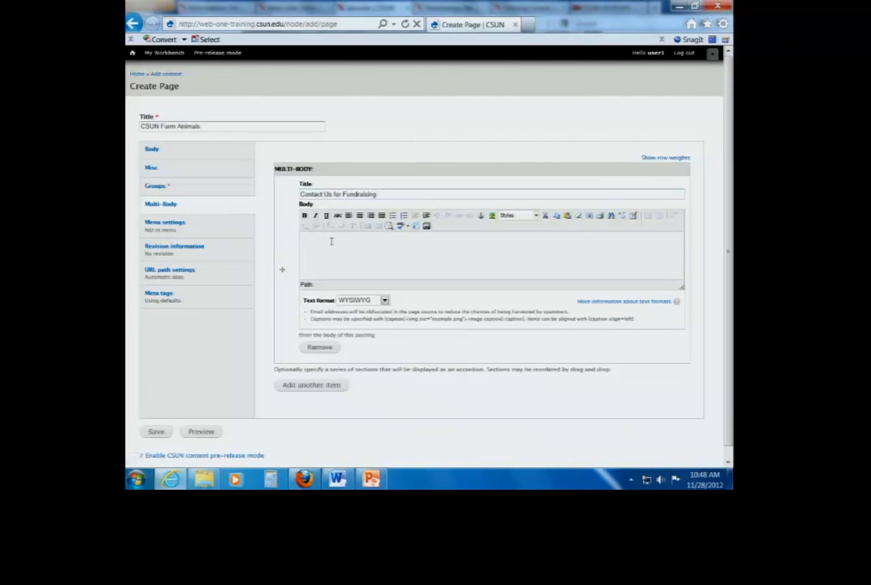
text(Phone:)
key(Return)
text(Email:)
key(Return)
text(Web)
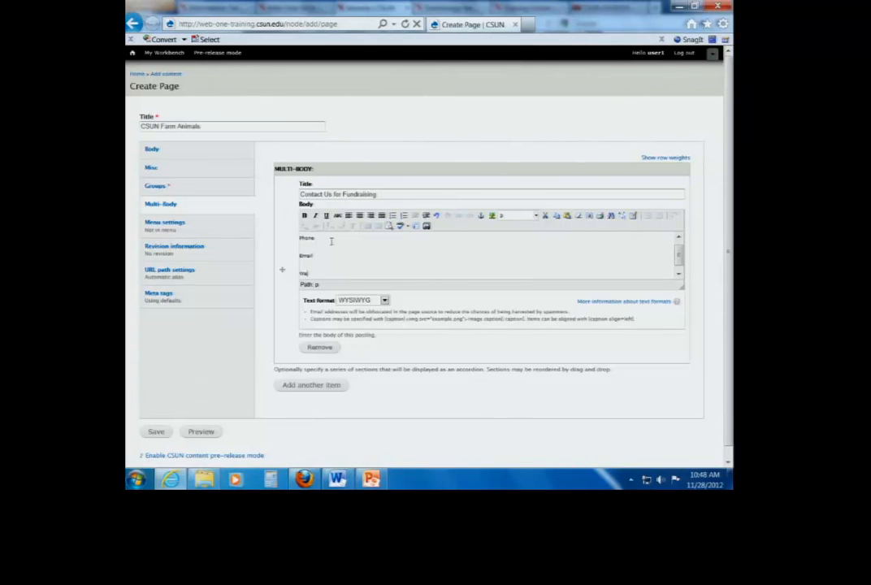
text(:site)
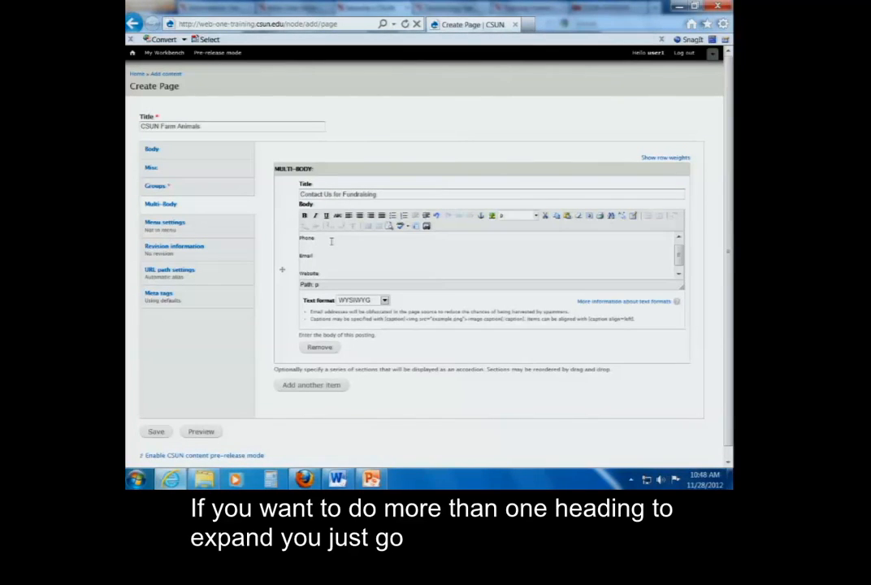
text(:)
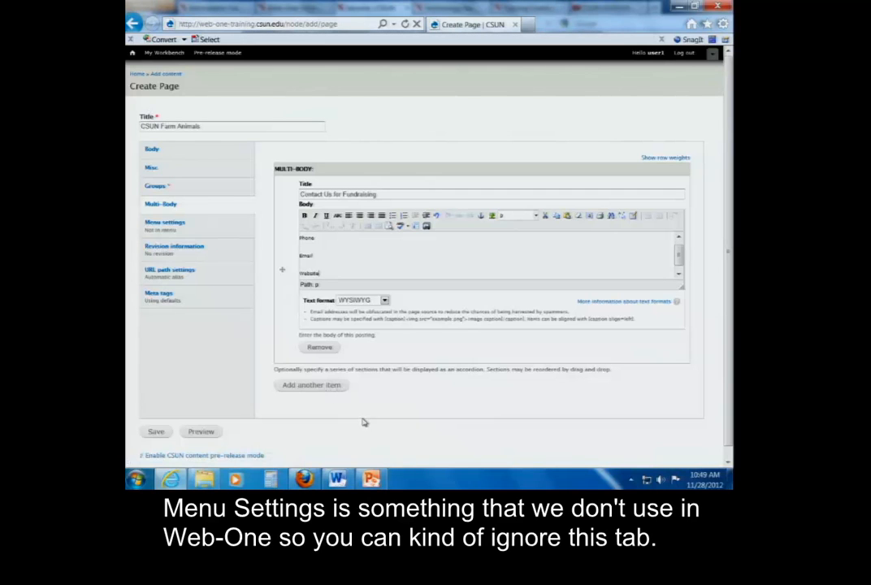
Check the page's menu, revision state, URL path and meta tag settings, and save the page as a draft
click(175, 229)
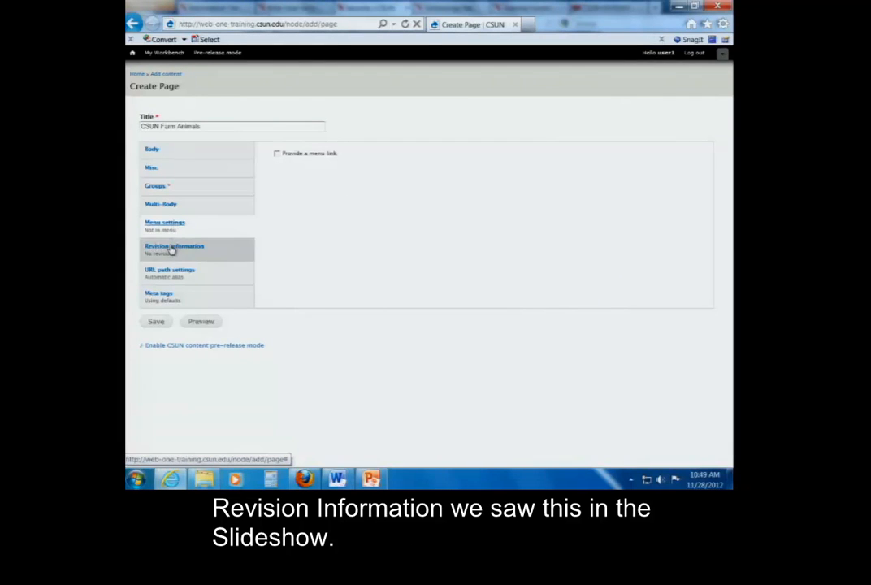
click(171, 251)
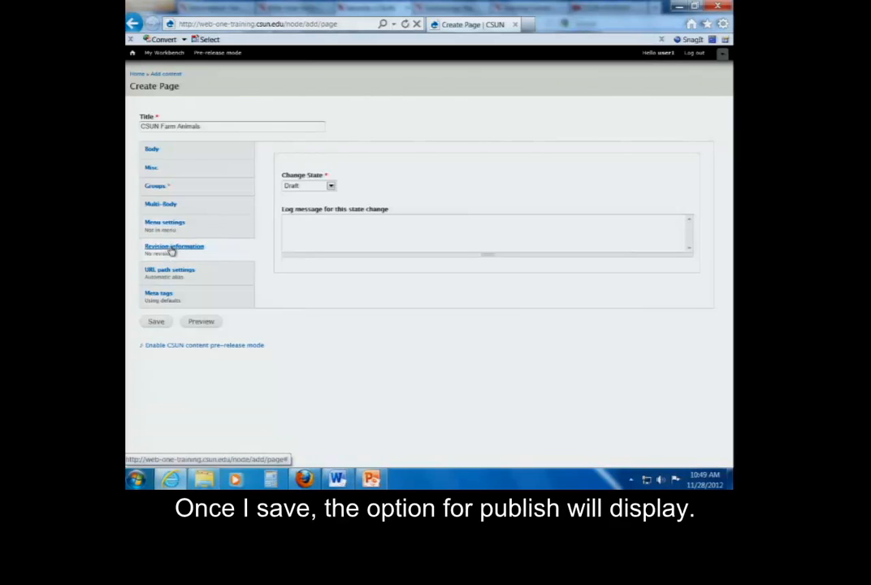
click(331, 185)
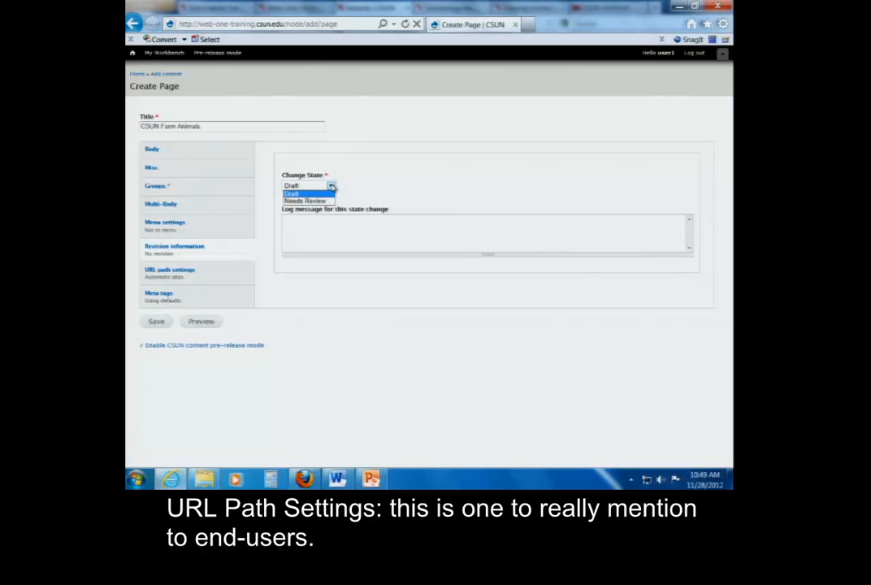
click(208, 278)
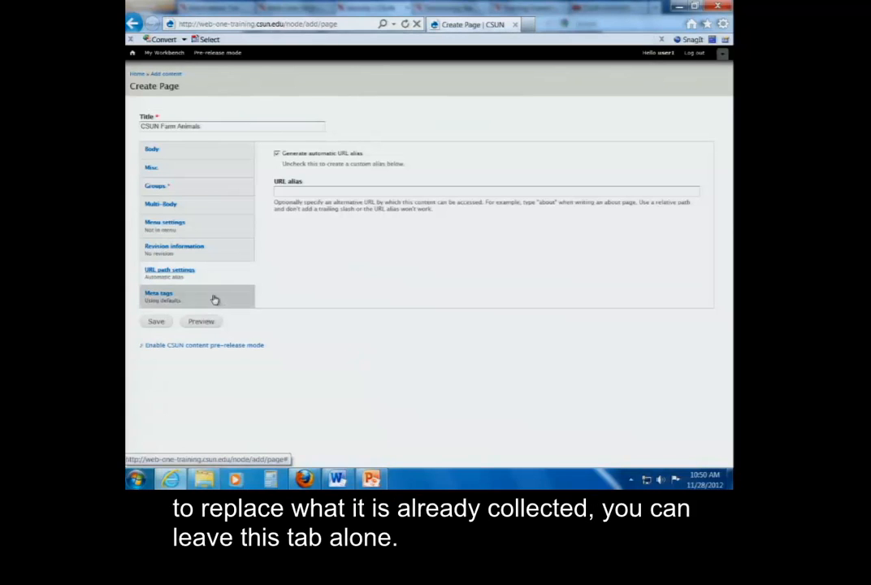
click(214, 300)
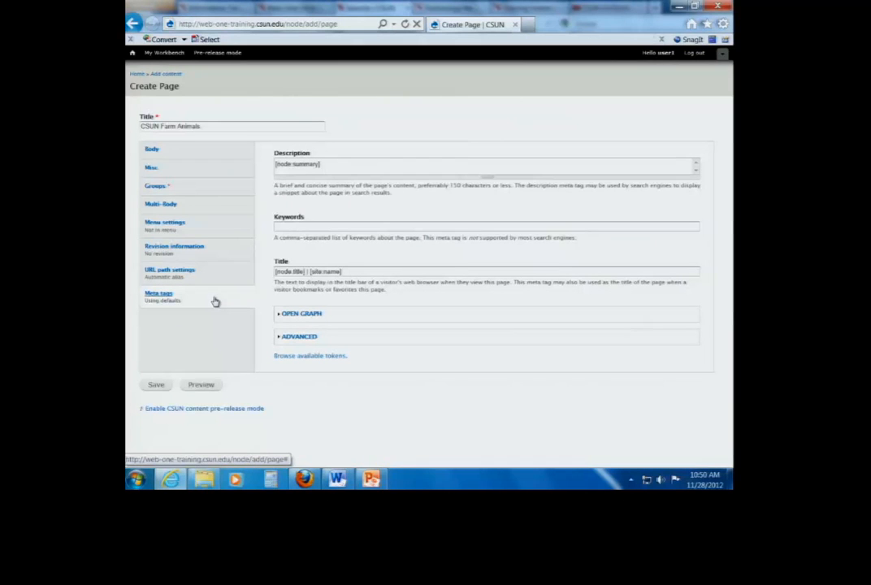
click(157, 387)
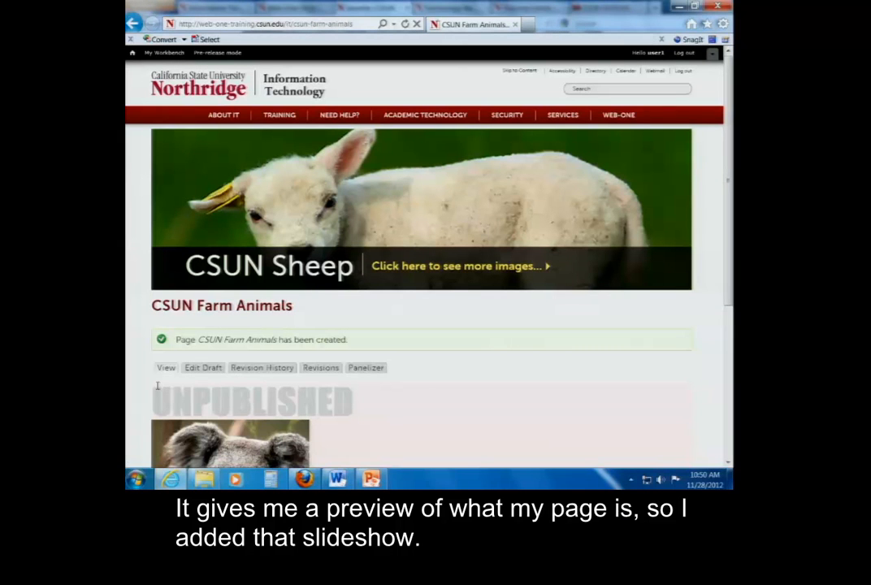
Examine the saved page's body and expand and collapse its Contact Us for Fundraising accordion
drag(730, 151, 722, 310)
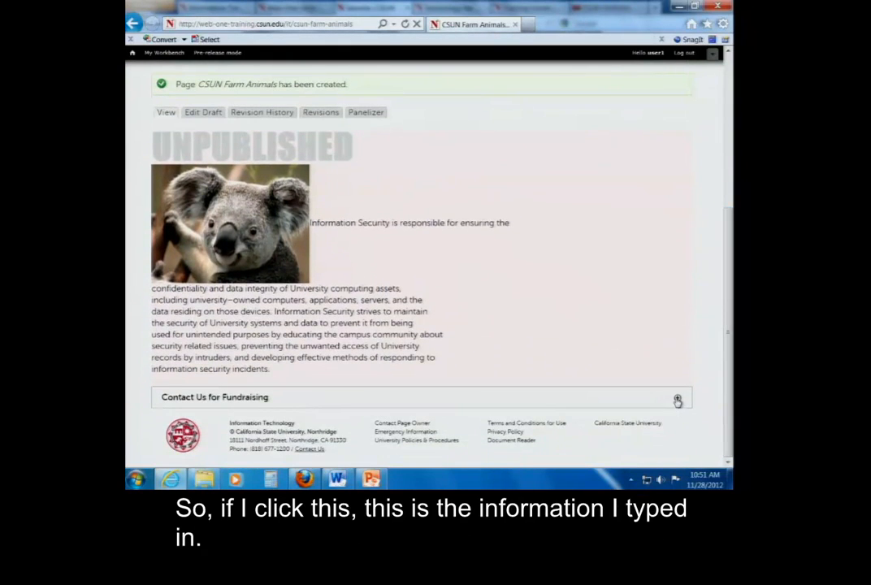
click(678, 401)
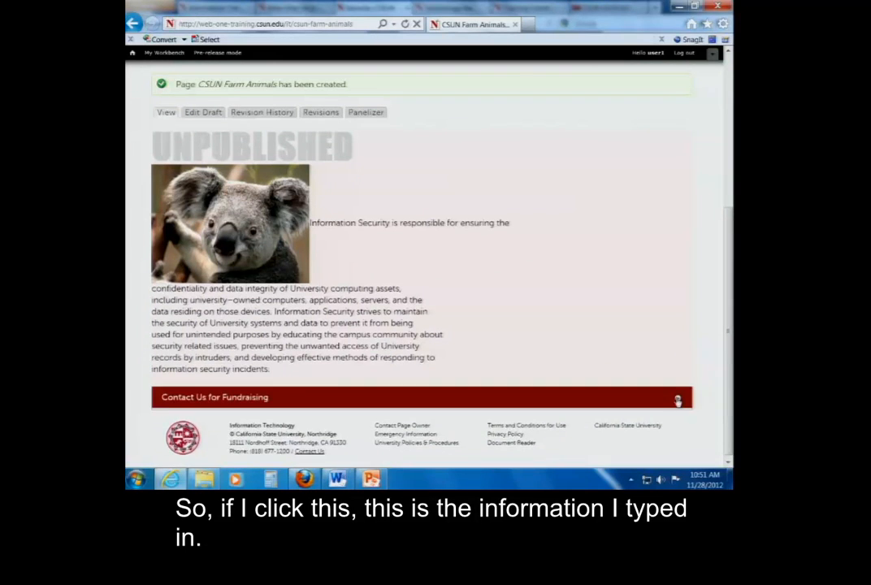
drag(730, 291, 731, 323)
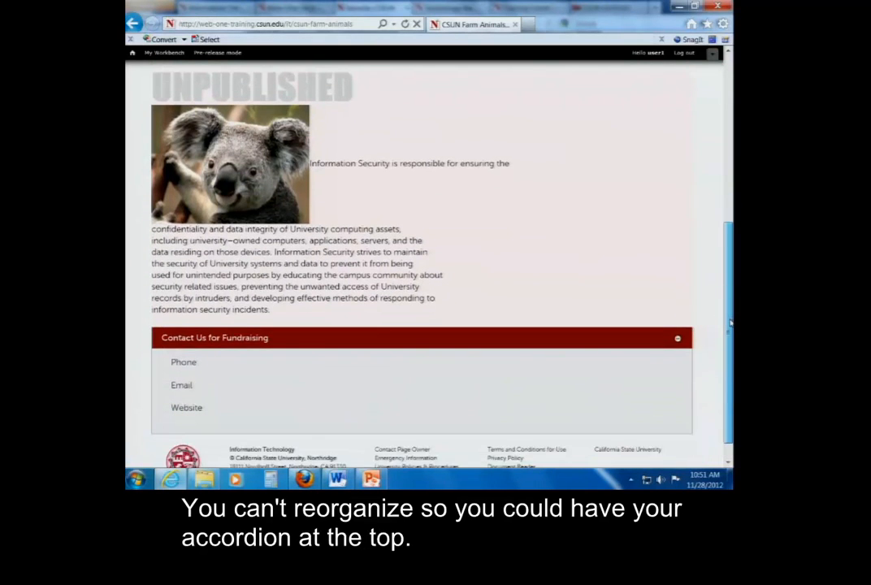
click(678, 340)
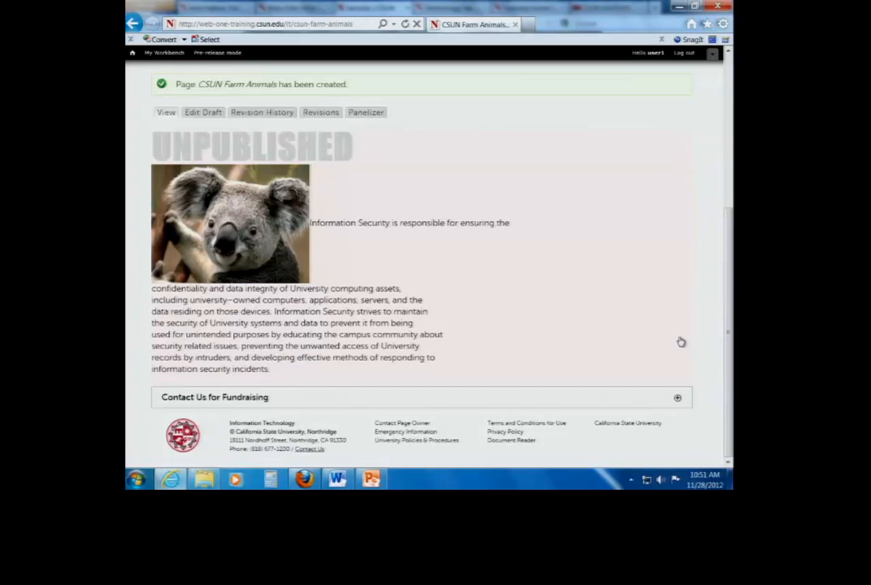
Change the page's revision state to Published with the log message "Added an accordian for contact"
click(321, 114)
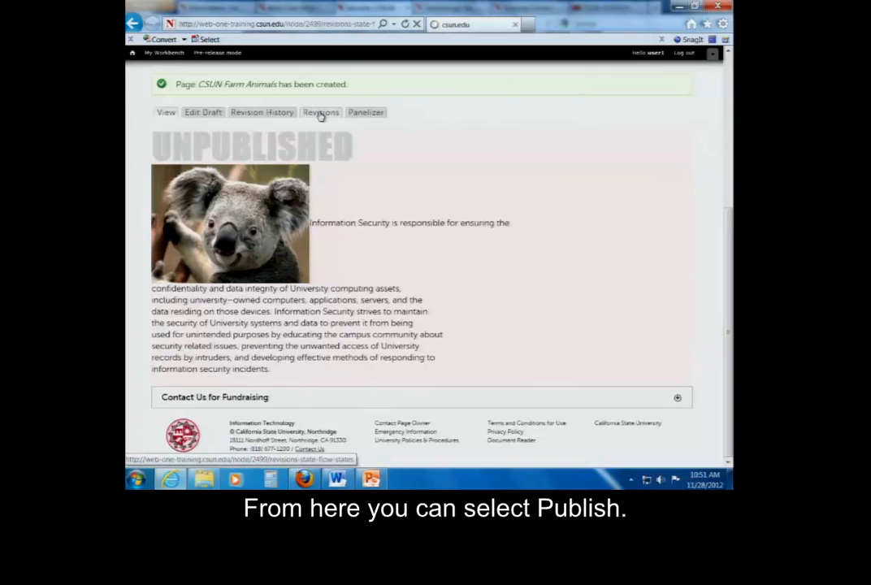
click(431, 141)
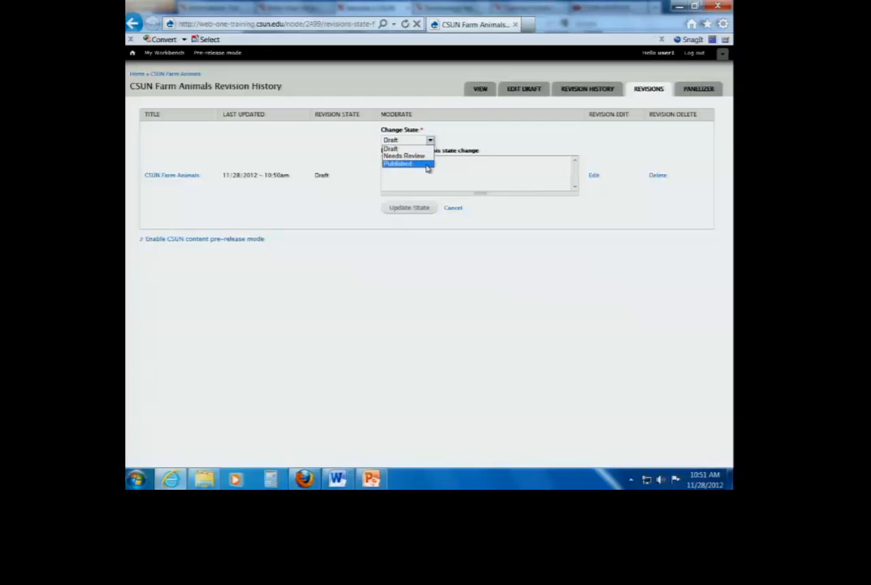
click(428, 165)
click(430, 171)
text(Ad)
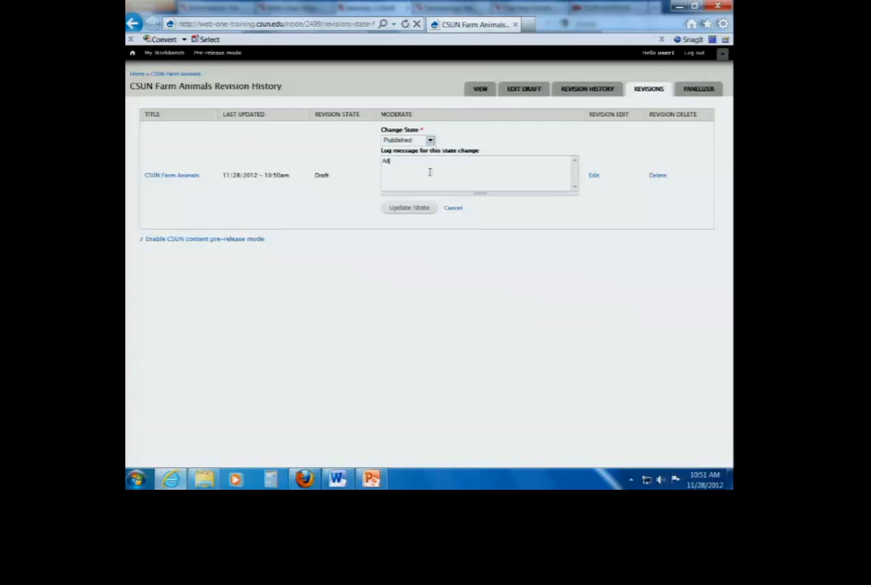
text(ded an add)
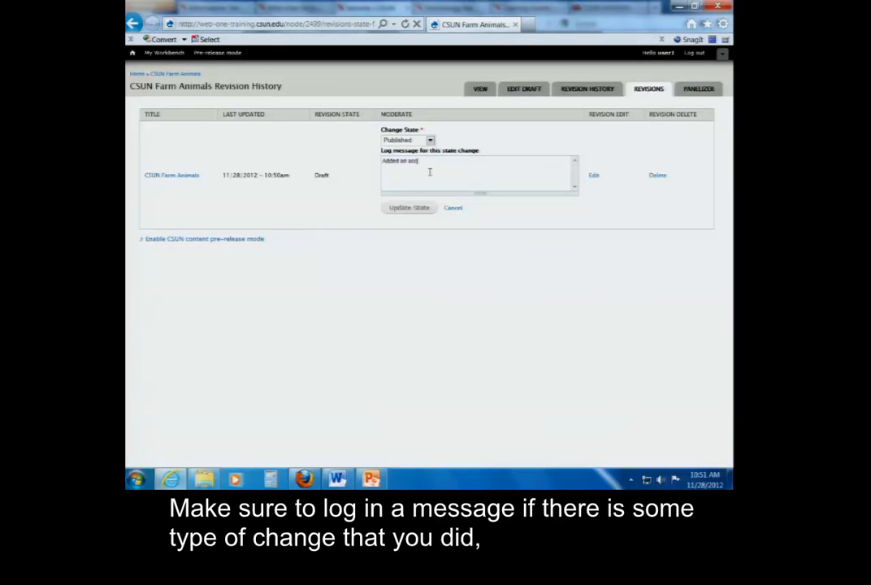
text(ordian for contact)
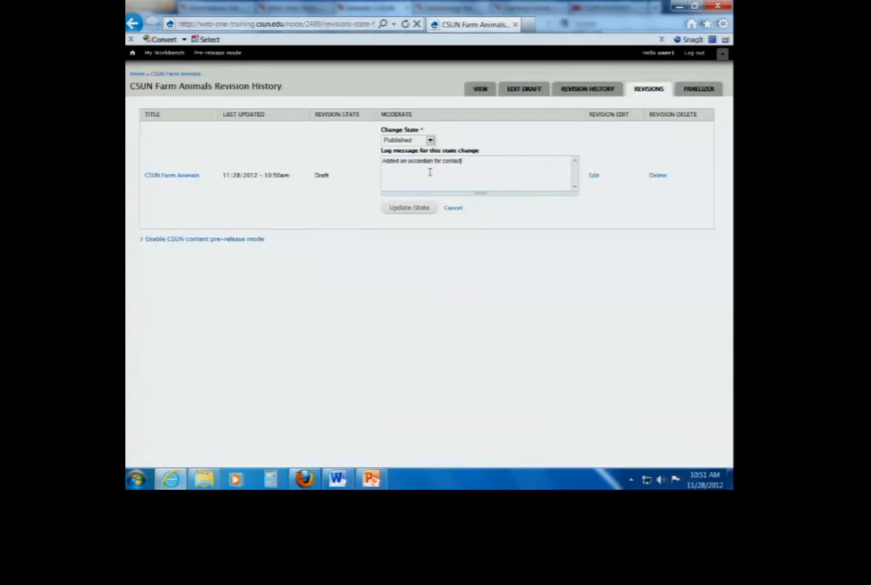
click(407, 210)
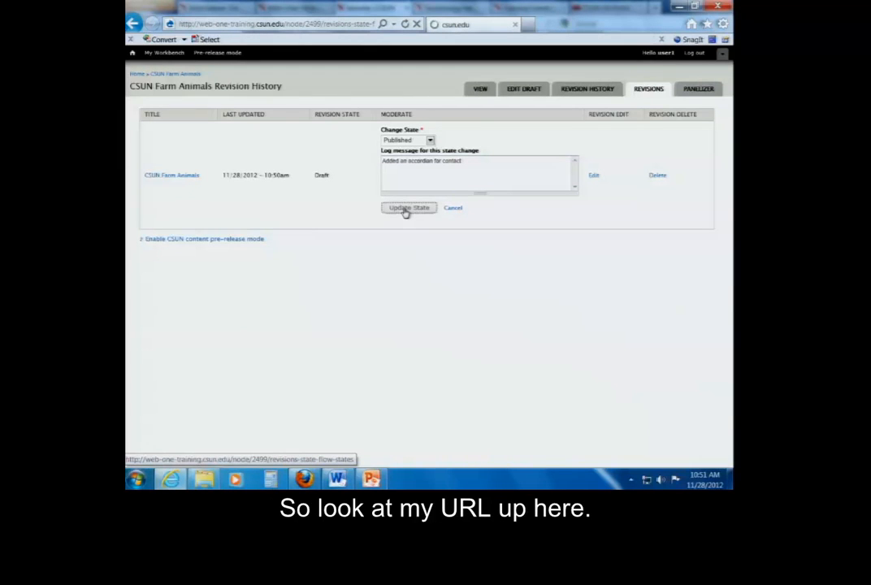